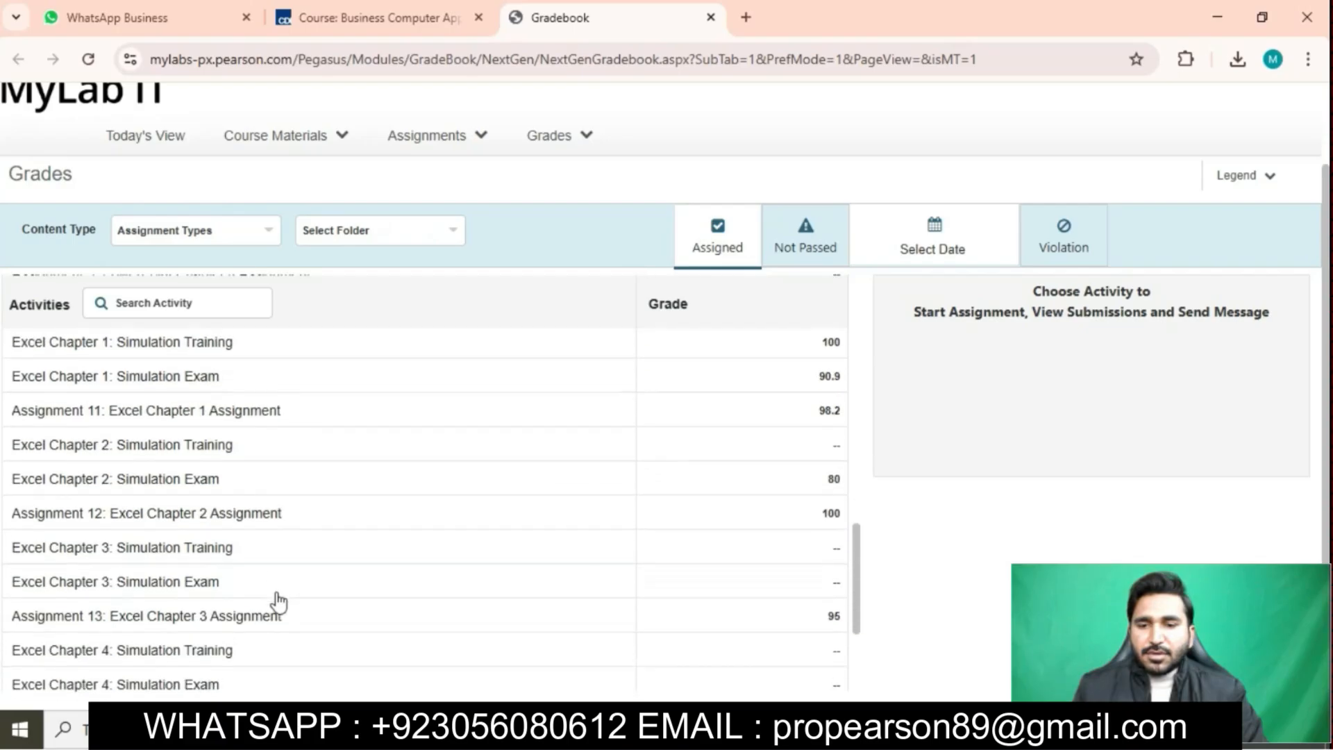
- Start the Excel Chapter 3 Simulation Exam assignment and maximize its window to show the Job Fair Attendance workbook
{"action": "left_click", "coordinate": [174, 570]}
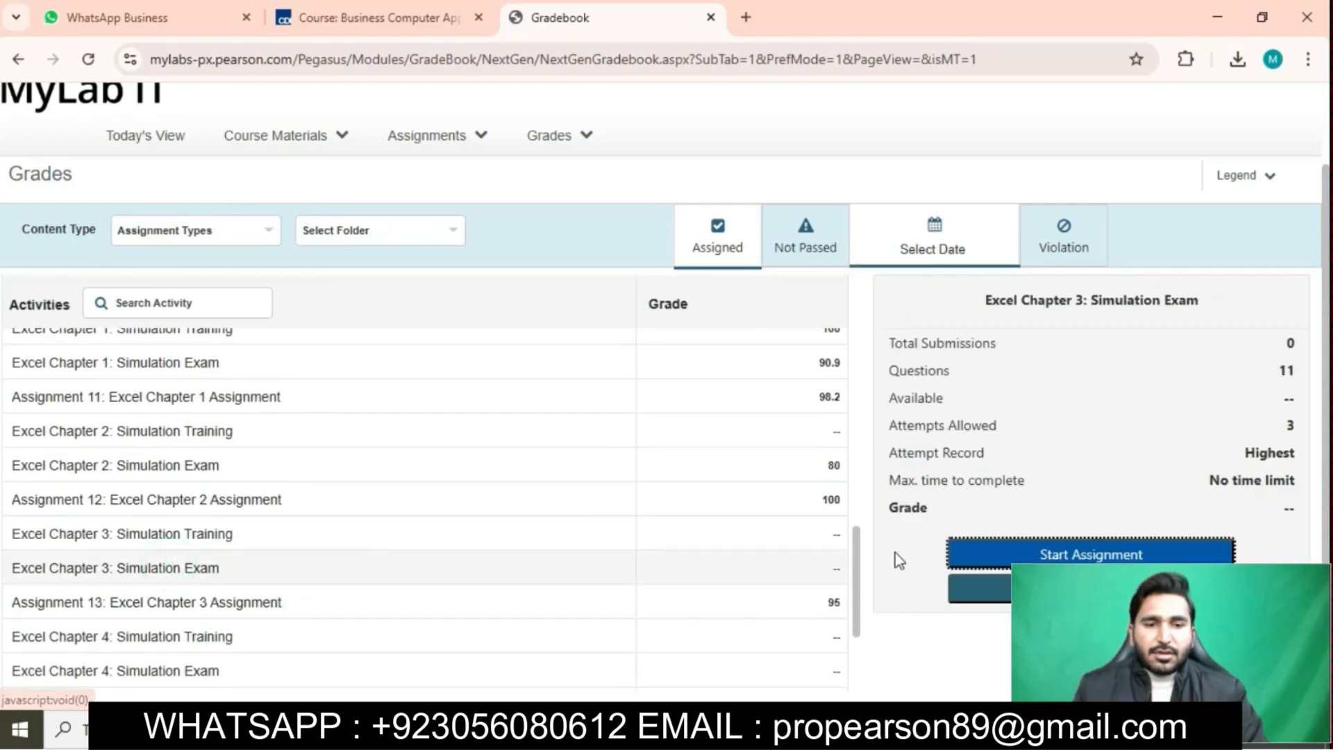
{"action": "left_click", "coordinate": [1046, 557]}
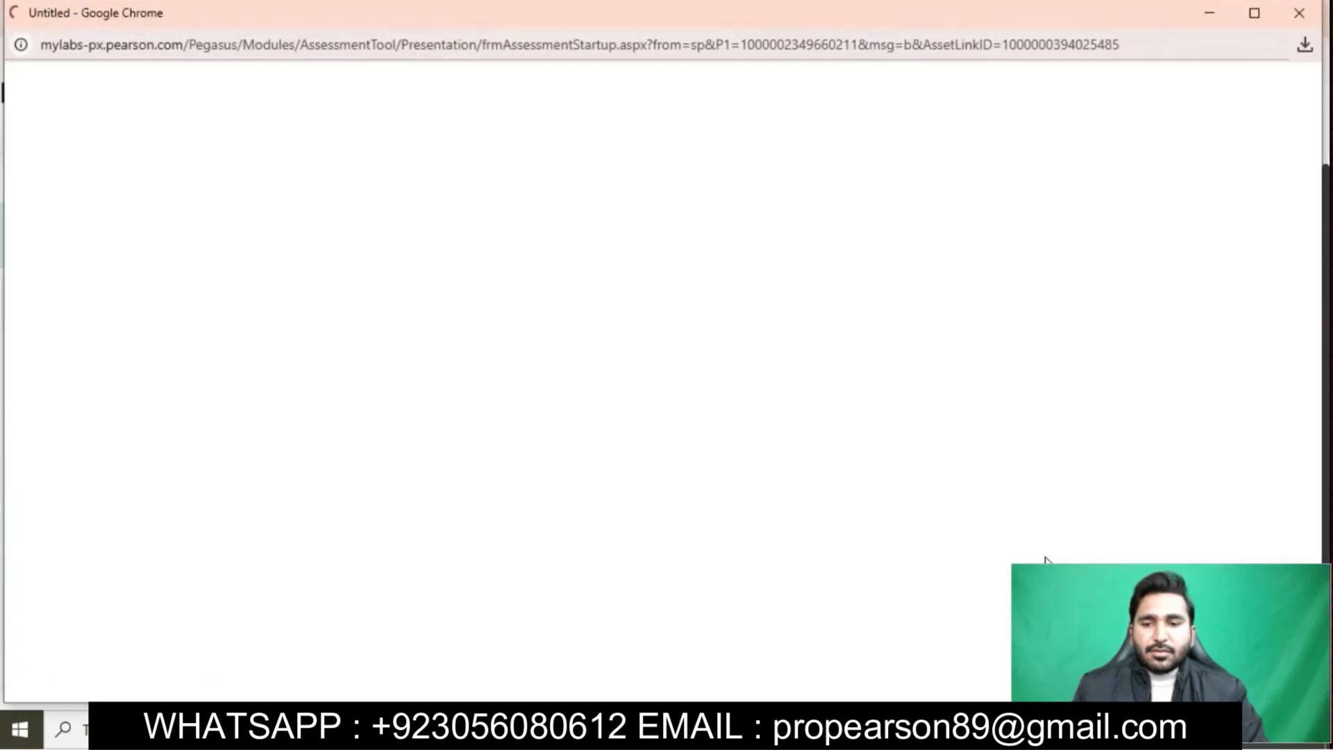
{"action": "left_click", "coordinate": [1251, 18]}
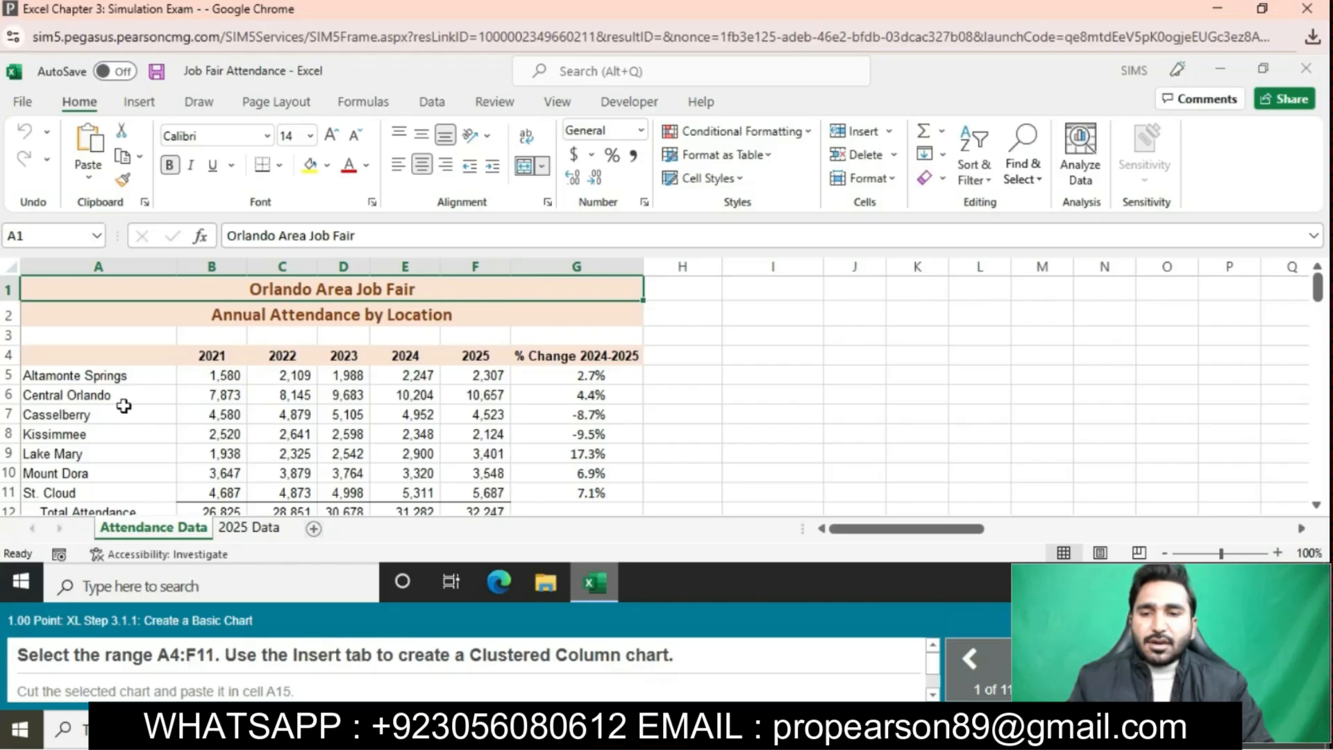
- Insert a Clustered Column chart of the location and yearly attendance data in A4:F11
{"action": "left_click_drag", "start_coordinate": [104, 355], "coordinate": [472, 494]}
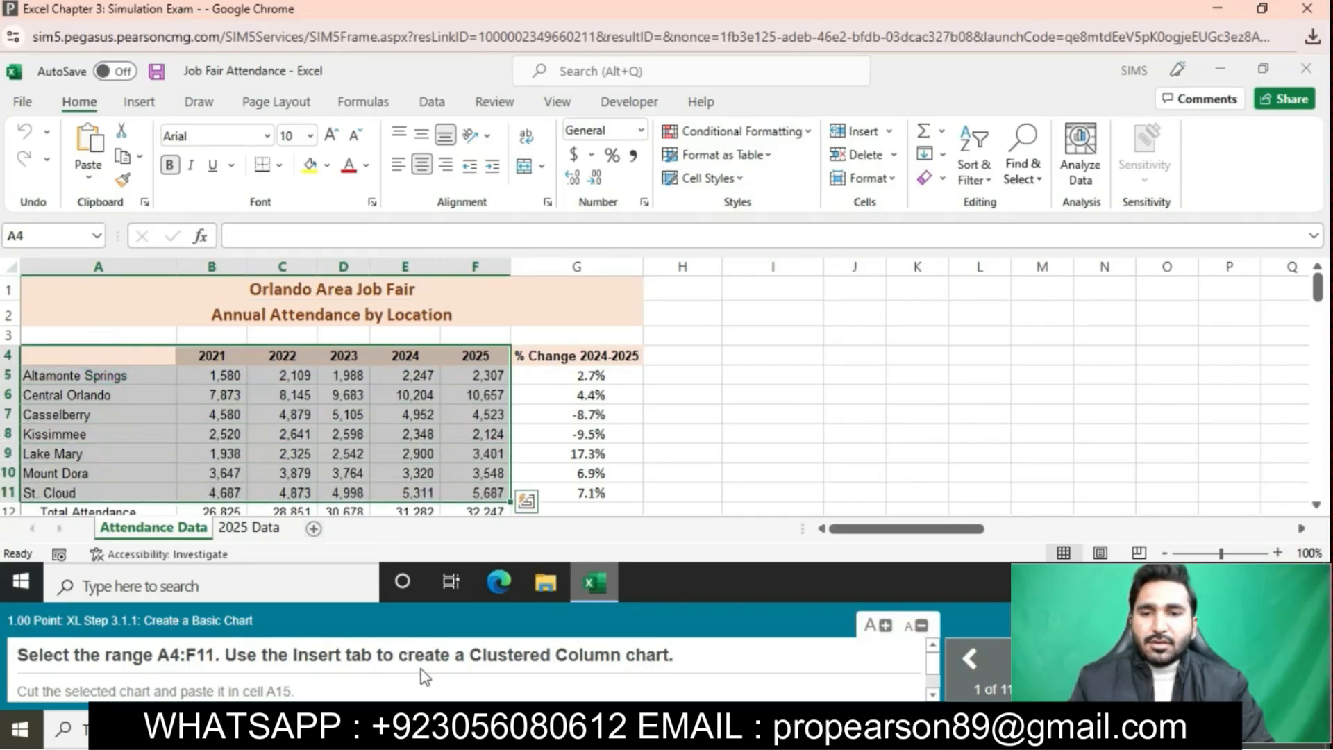
{"action": "left_click", "coordinate": [148, 103]}
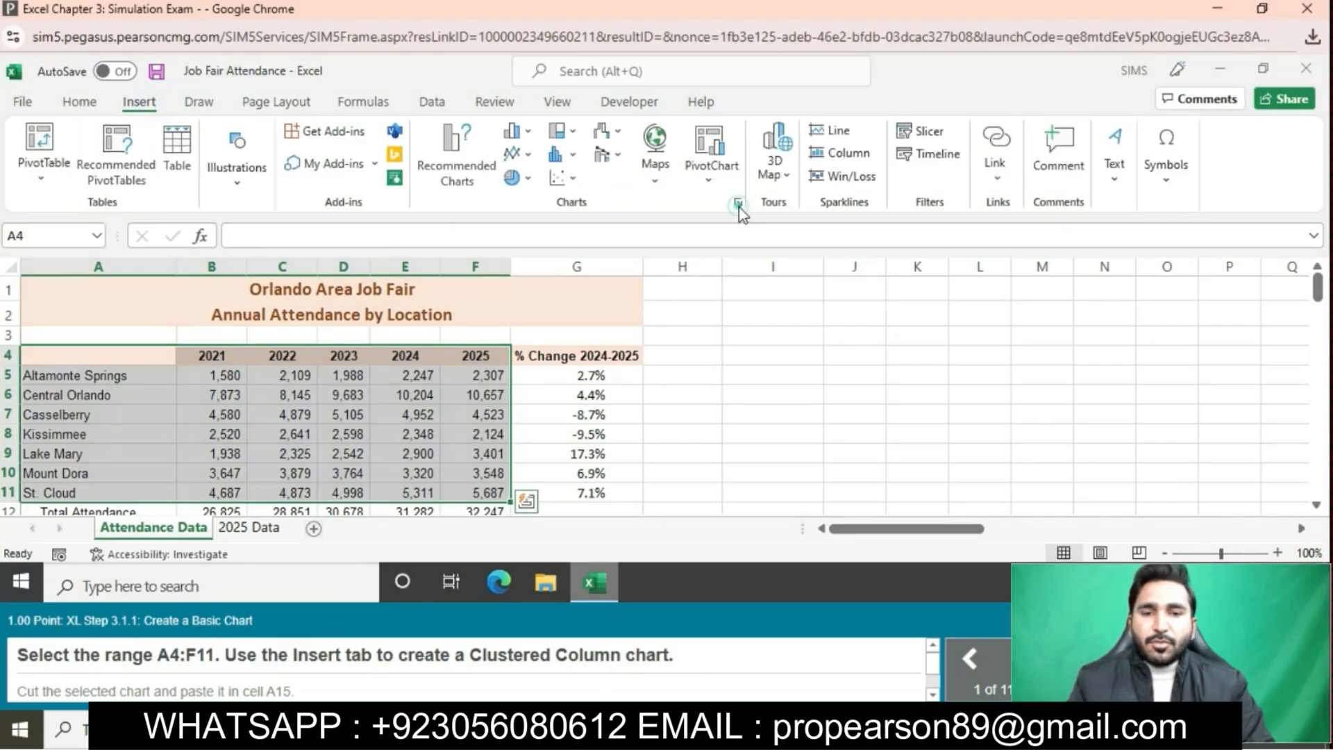
{"action": "left_click", "coordinate": [739, 205]}
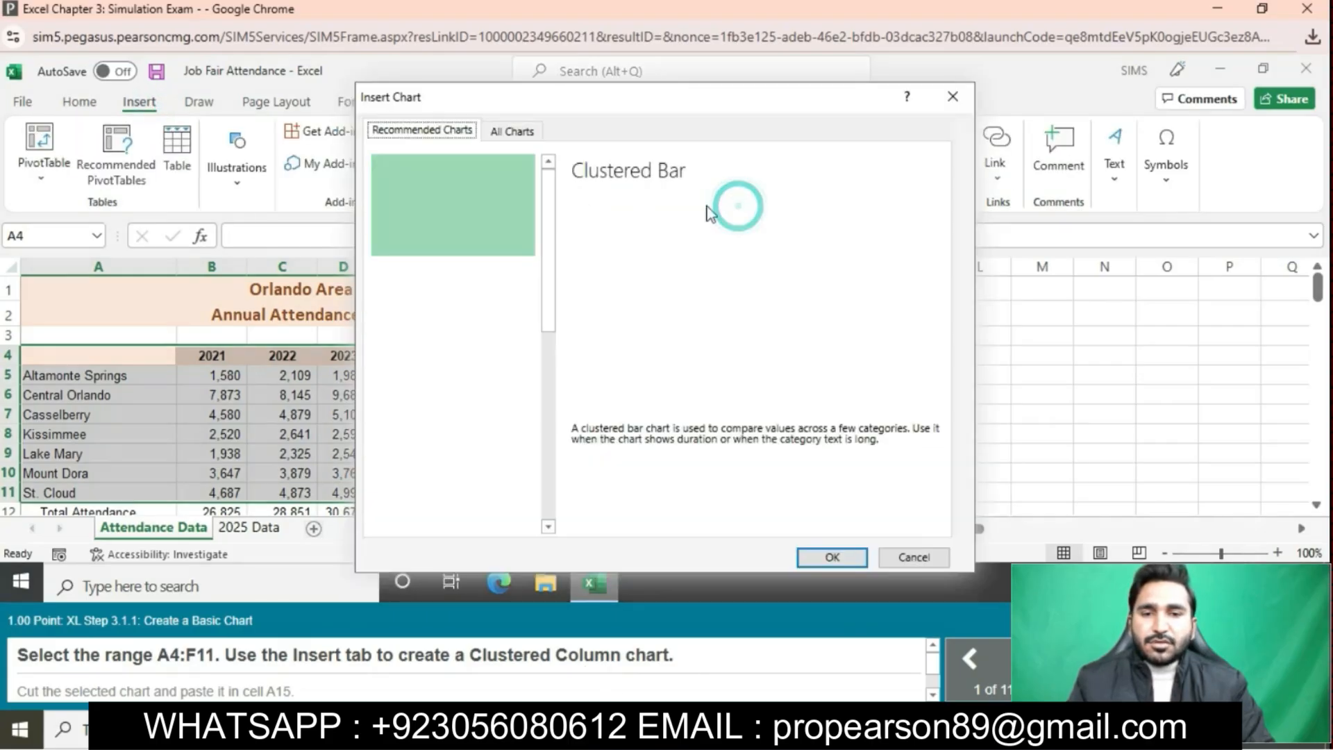
{"action": "left_click", "coordinate": [523, 136]}
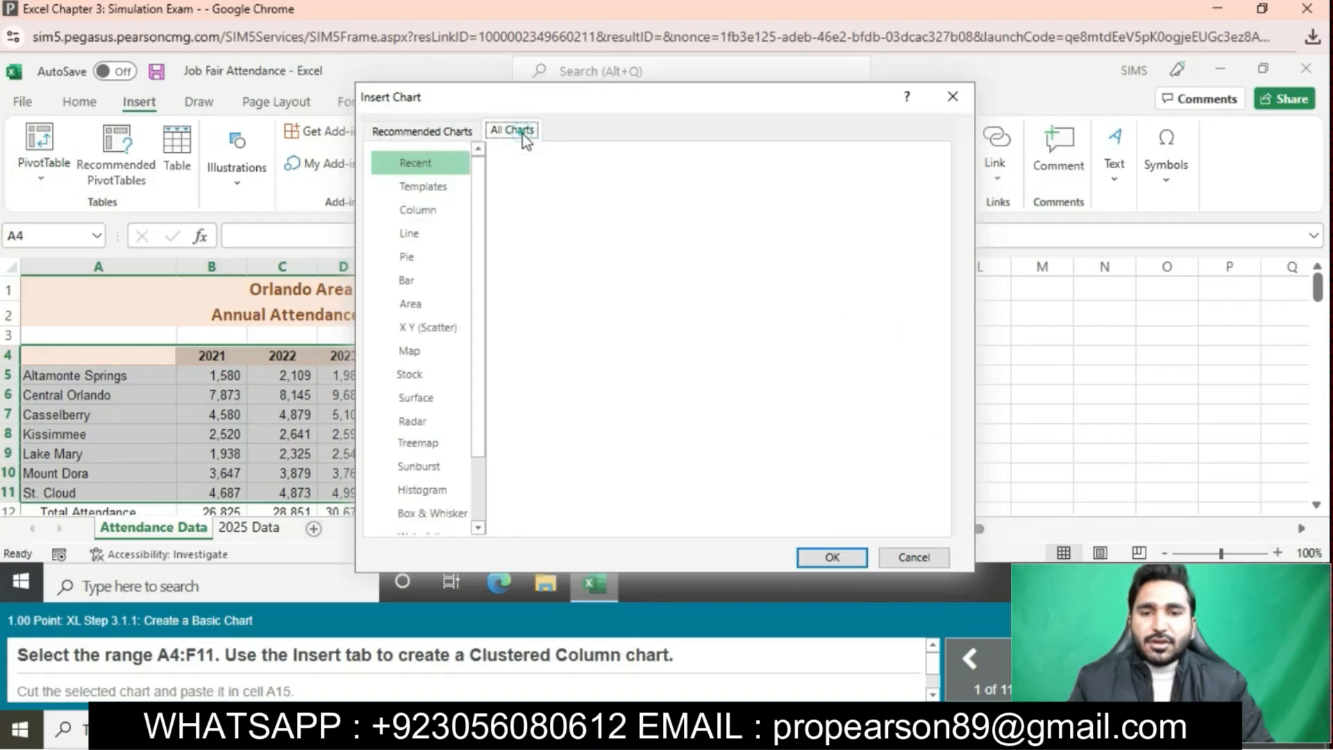
{"action": "left_click", "coordinate": [427, 211]}
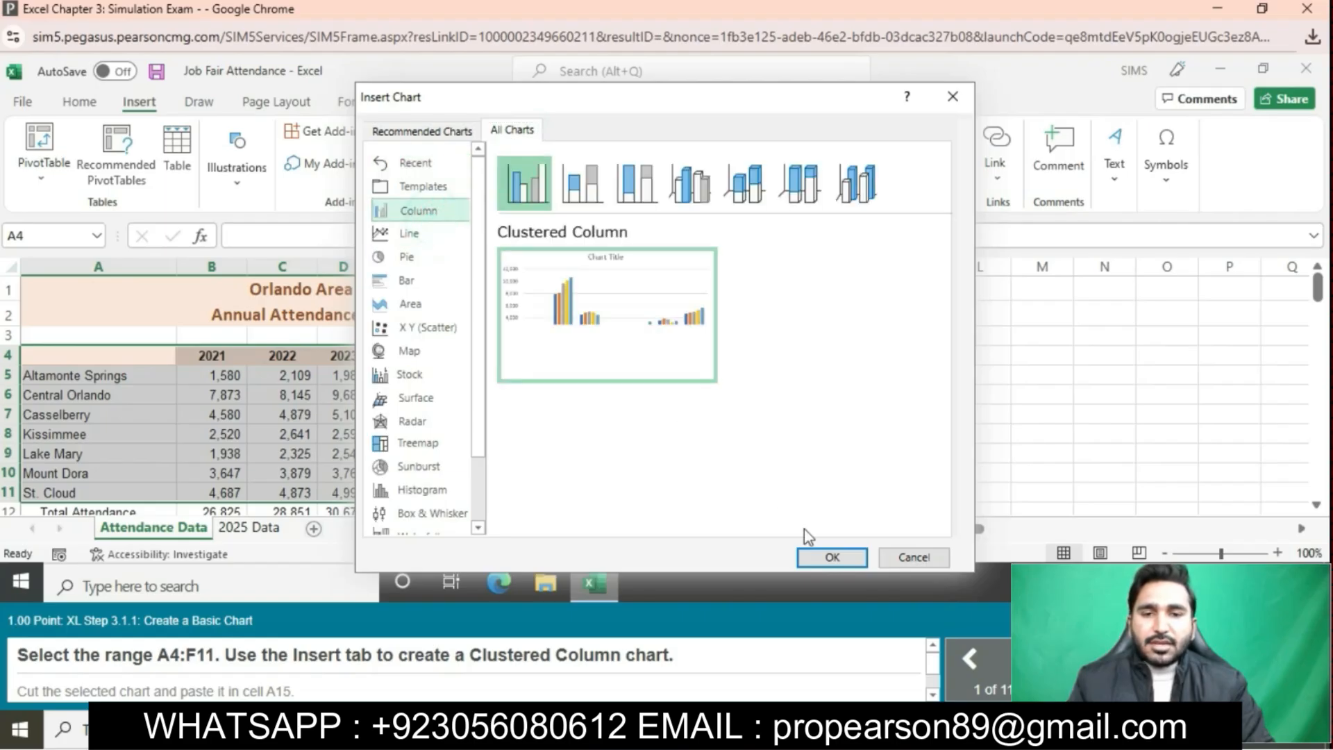
{"action": "left_click", "coordinate": [833, 556]}
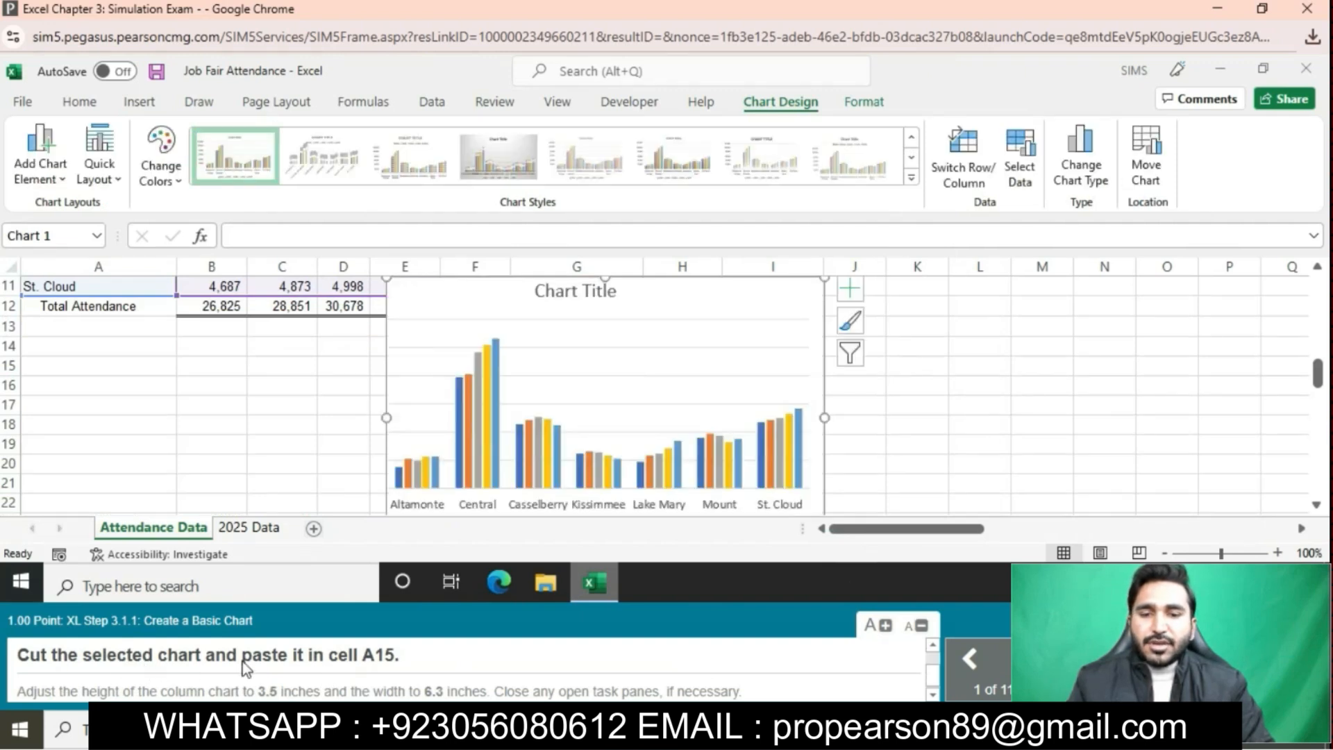
- Cut the column chart and paste it so its top-left corner is at cell A15
{"action": "left_click", "coordinate": [79, 103]}
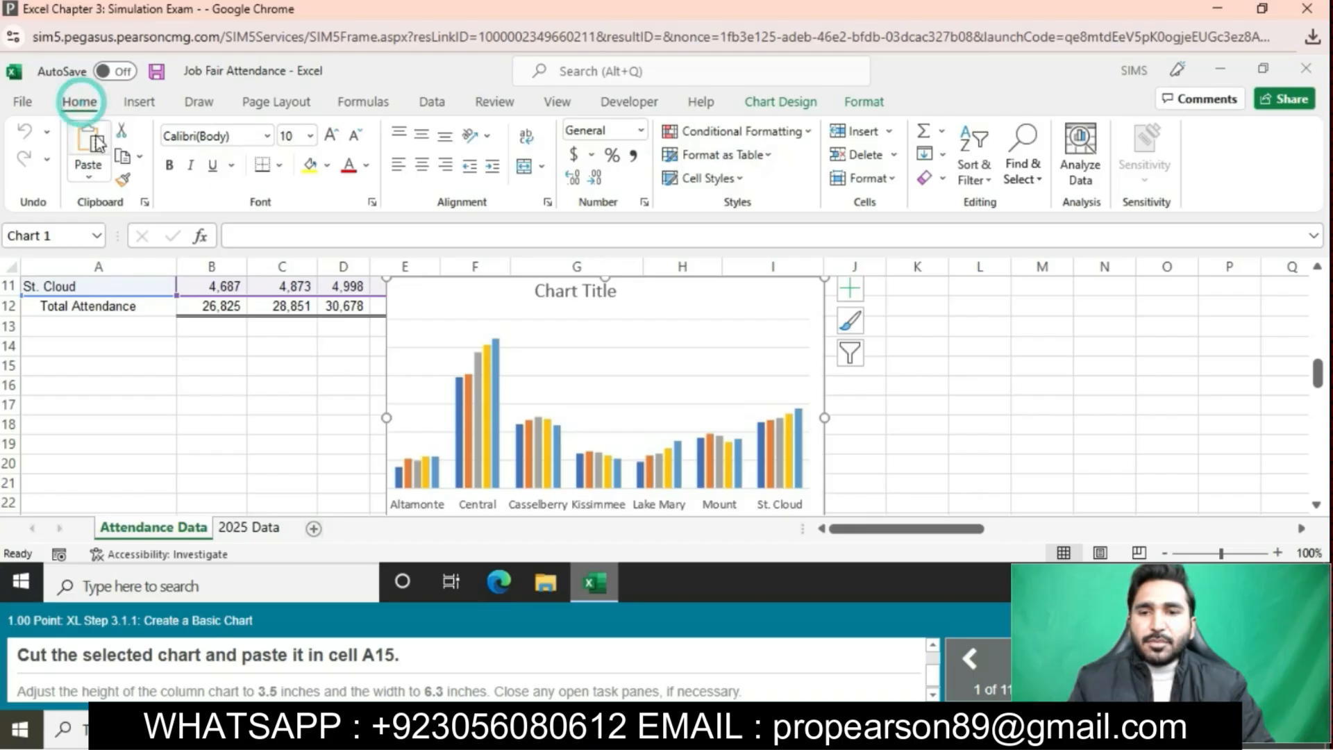
{"action": "left_click", "coordinate": [122, 131]}
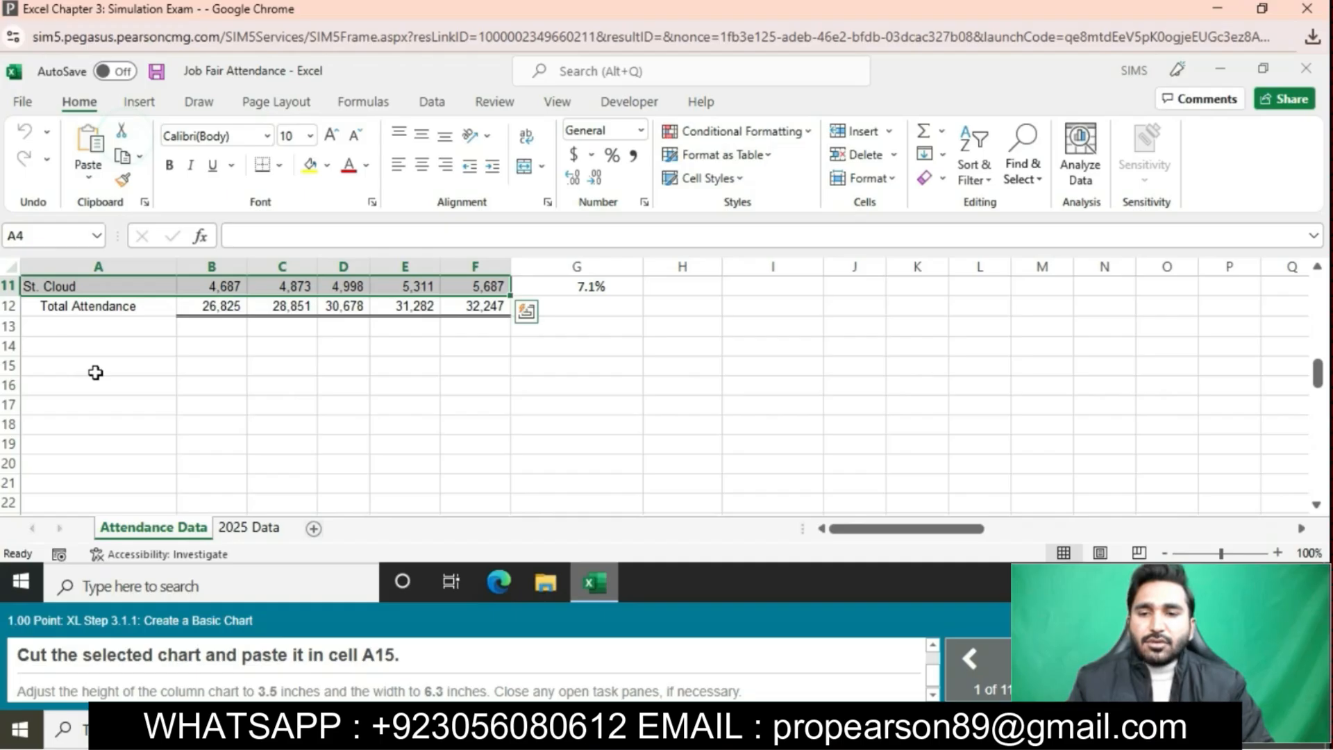
{"action": "left_click", "coordinate": [96, 372]}
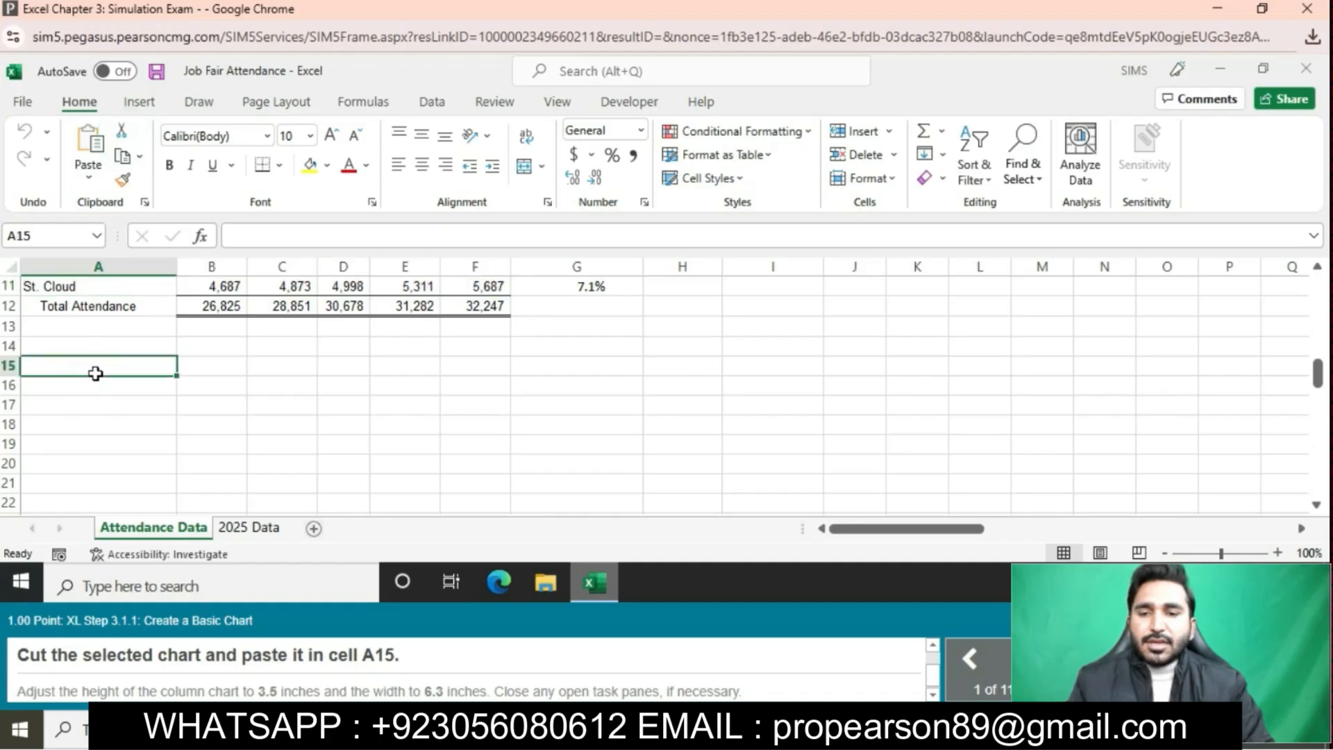
{"action": "key", "text": "ctrl+v"}
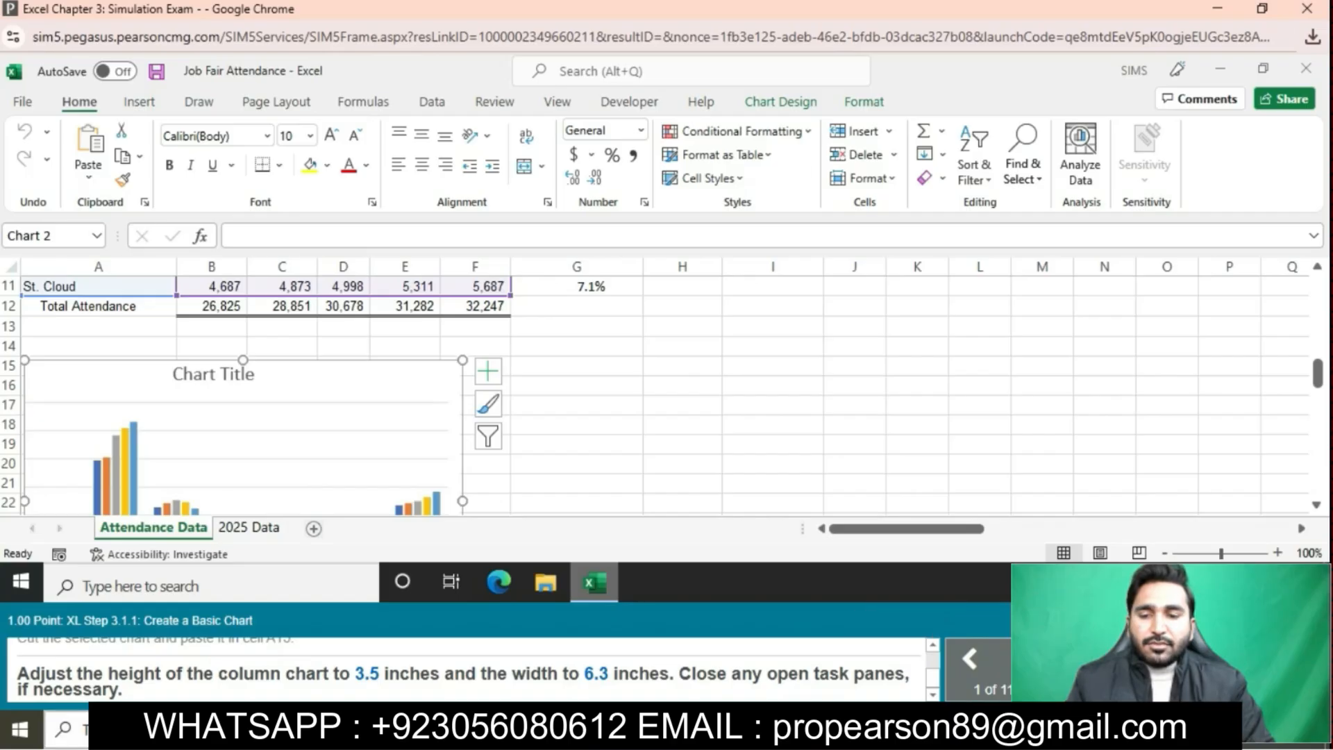
- Set the column chart's height to 3.5" and its width to 6.3"
{"action": "left_click", "coordinate": [426, 374]}
{"action": "left_click", "coordinate": [864, 103]}
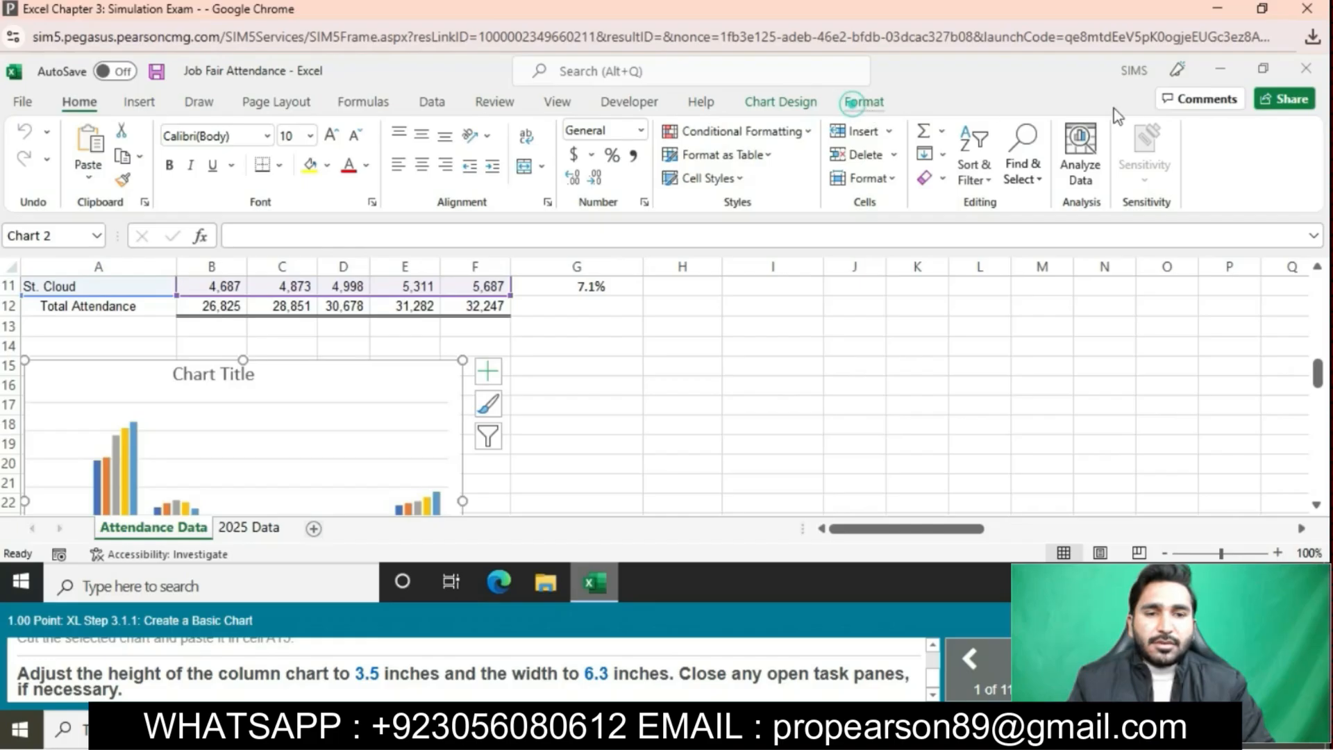
{"action": "left_click", "coordinate": [1202, 131]}
{"action": "left_click", "coordinate": [1201, 132]}
{"action": "left_click", "coordinate": [1201, 131]}
{"action": "left_click", "coordinate": [1201, 131]}
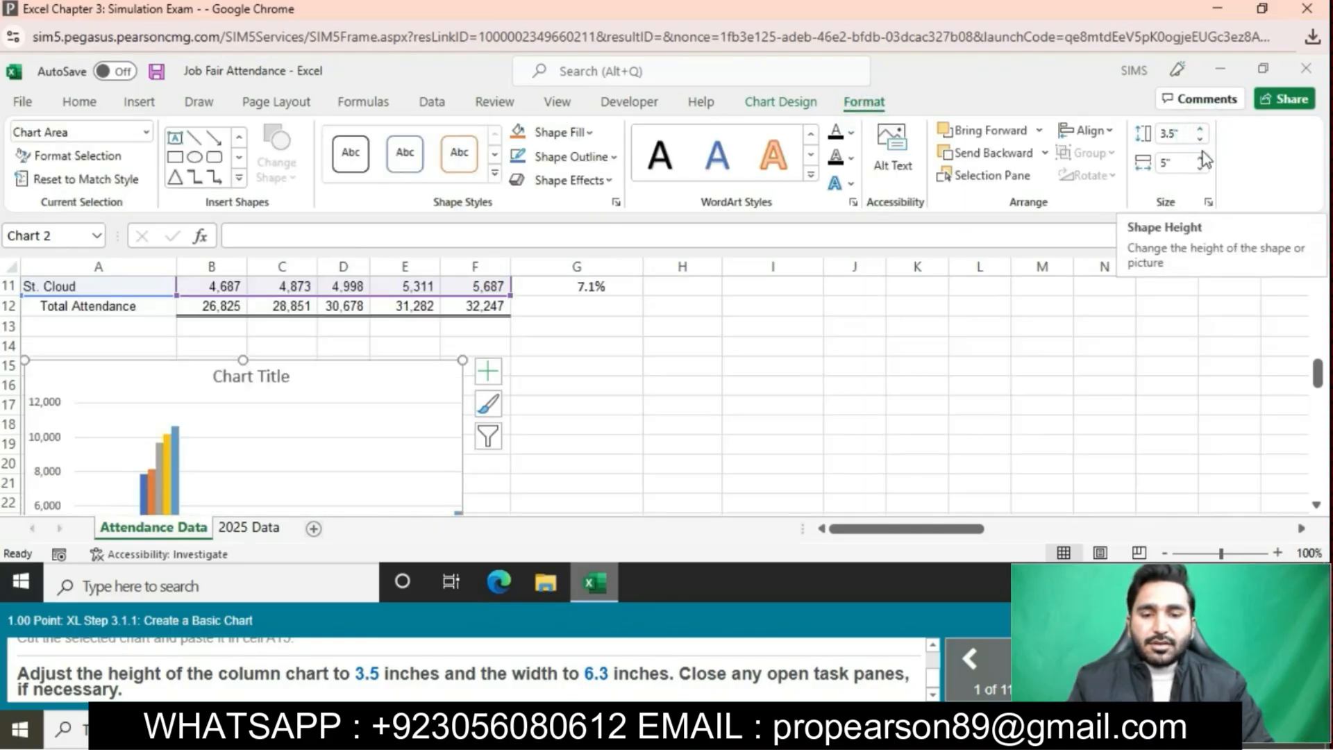
{"action": "left_click", "coordinate": [1201, 159]}
{"action": "left_click", "coordinate": [1201, 159]}
{"action": "left_click", "coordinate": [1200, 159]}
{"action": "left_click", "coordinate": [1201, 159]}
{"action": "left_click", "coordinate": [1200, 159]}
{"action": "left_click", "coordinate": [1200, 159]}
{"action": "left_click", "coordinate": [1200, 159]}
{"action": "left_click", "coordinate": [1200, 159]}
{"action": "left_click", "coordinate": [1200, 159]}
{"action": "left_click", "coordinate": [1200, 159]}
{"action": "left_click", "coordinate": [1201, 159]}
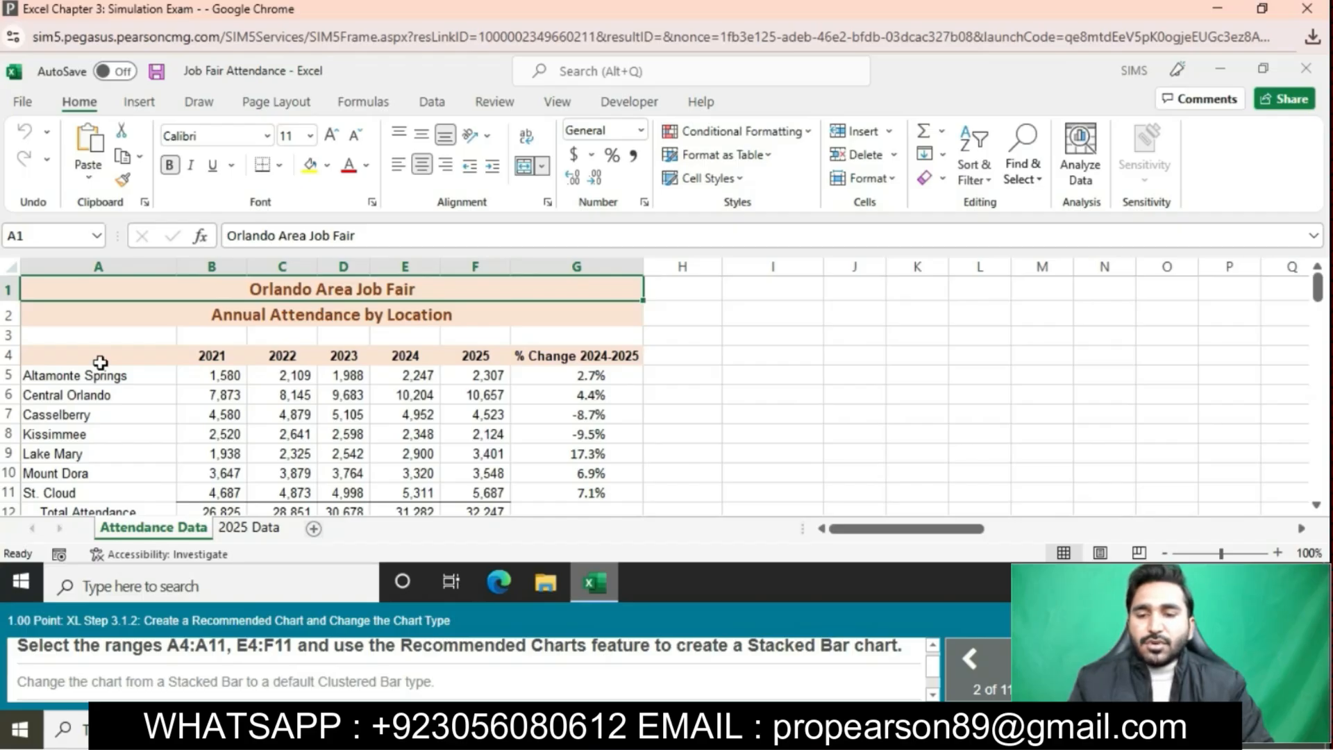
- Select A4:A11 plus E4:F11 and insert the recommended Stacked Bar chart of 2024 and 2025 attendance
{"action": "left_click_drag", "start_coordinate": [101, 362], "coordinate": [105, 495]}
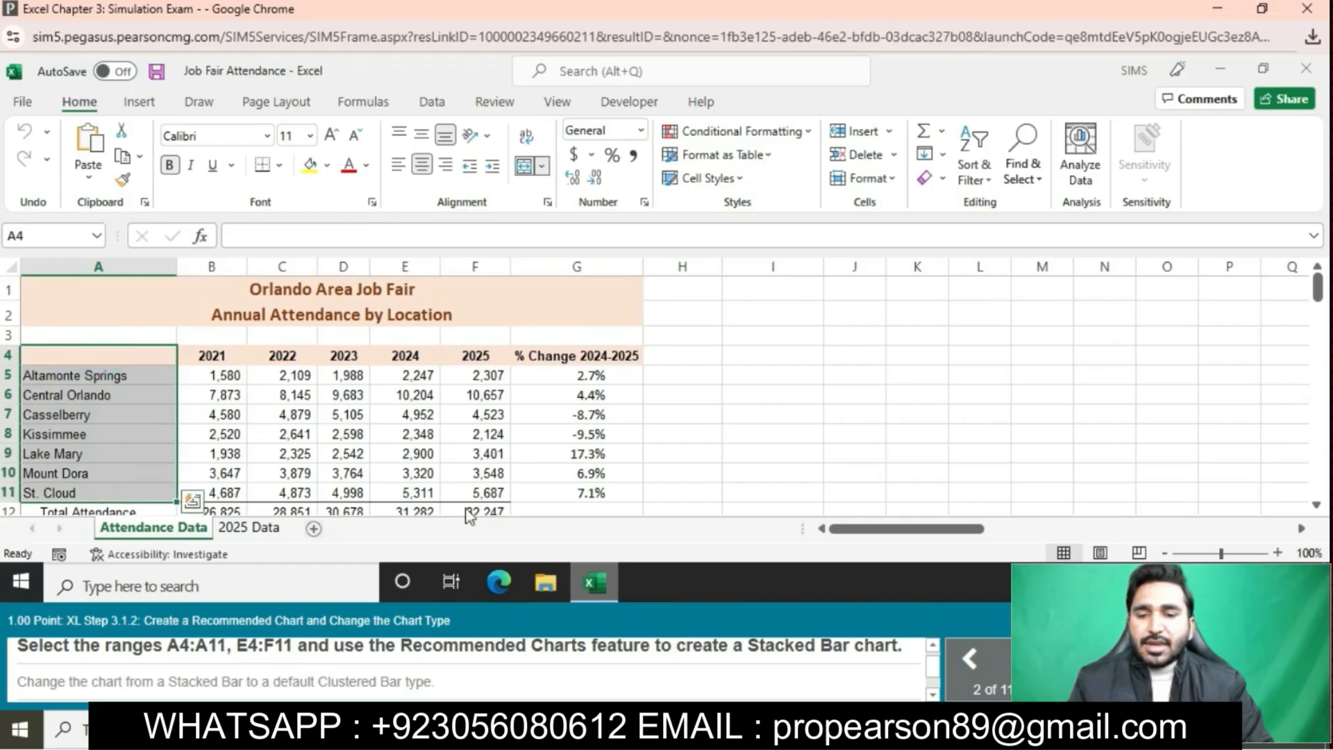
{"action": "left_click", "coordinate": [408, 357], "text": "ctrl"}
{"action": "mouse_move", "coordinate": [408, 356]}
{"action": "left_mouse_down", "text": "ctrl"}
{"action": "mouse_move", "coordinate": [488, 452]}
{"action": "mouse_move", "coordinate": [479, 499]}
{"action": "left_mouse_up", "text": "ctrl"}
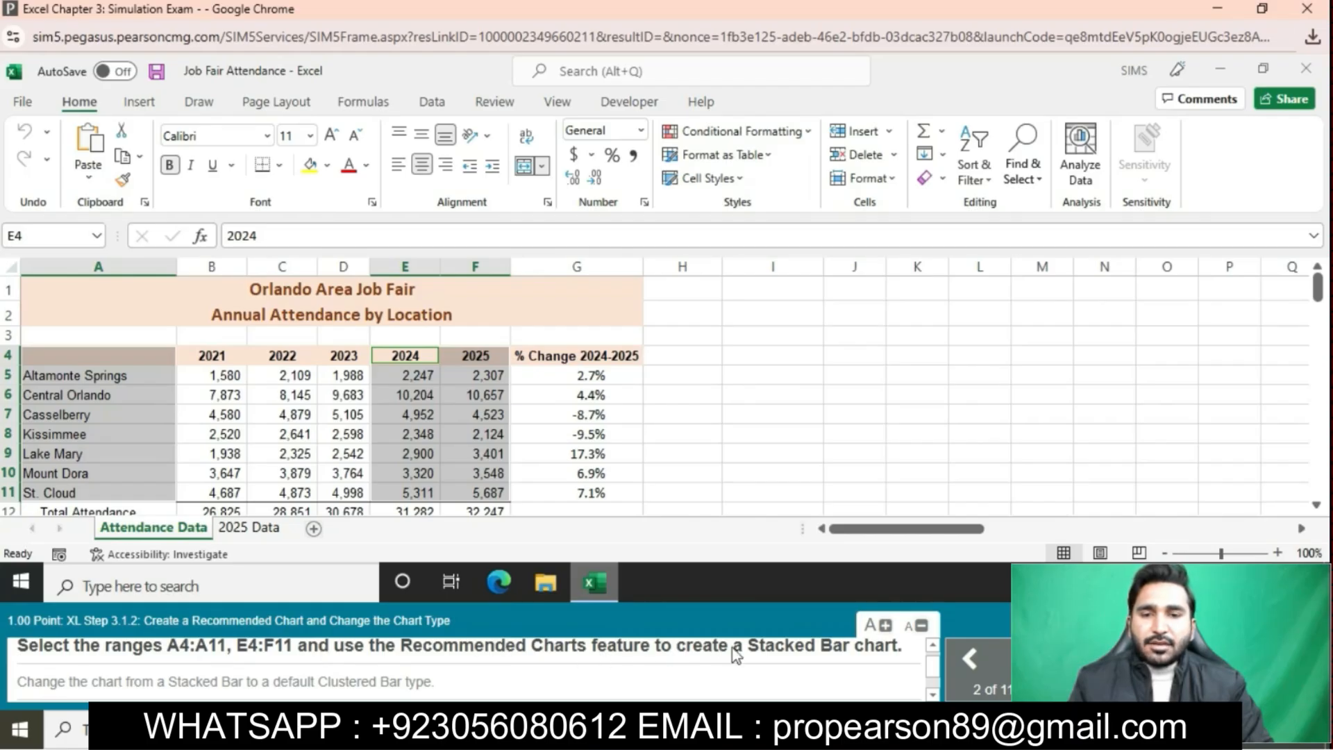
{"action": "left_click", "coordinate": [137, 102]}
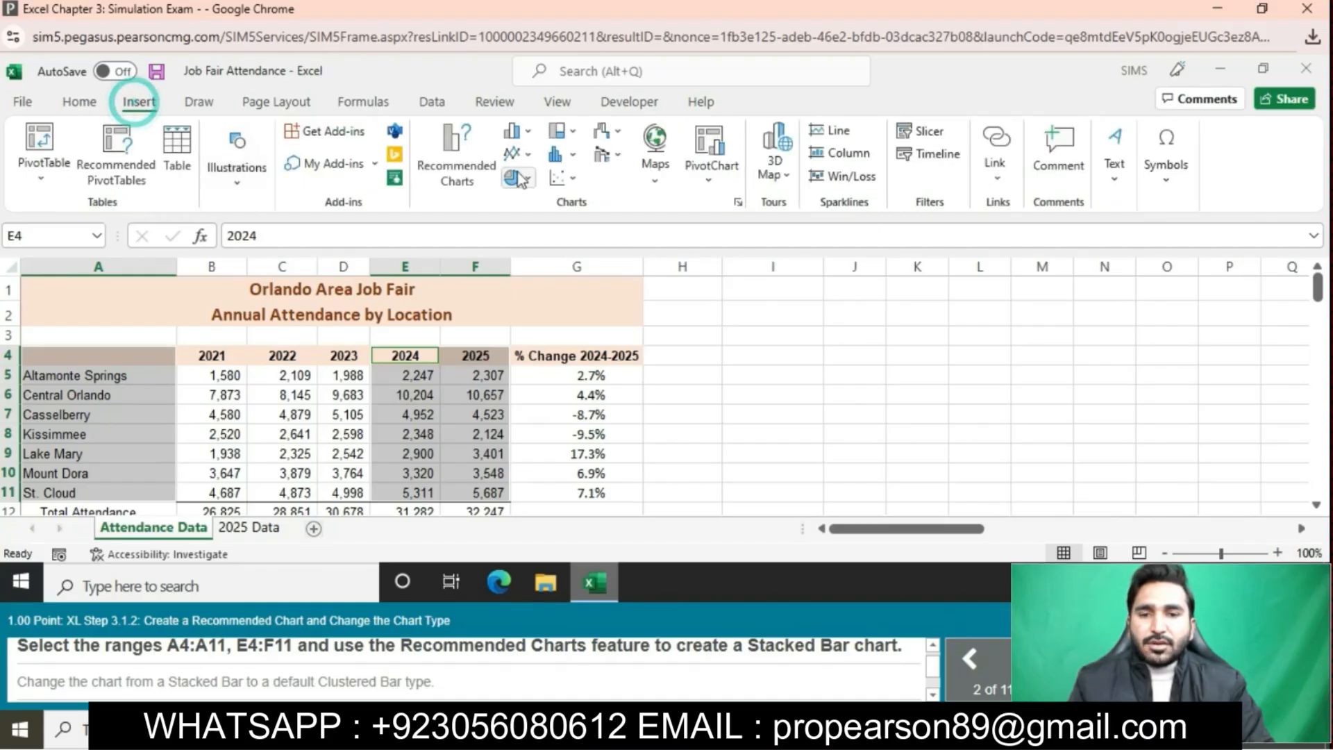
{"action": "left_click", "coordinate": [456, 161]}
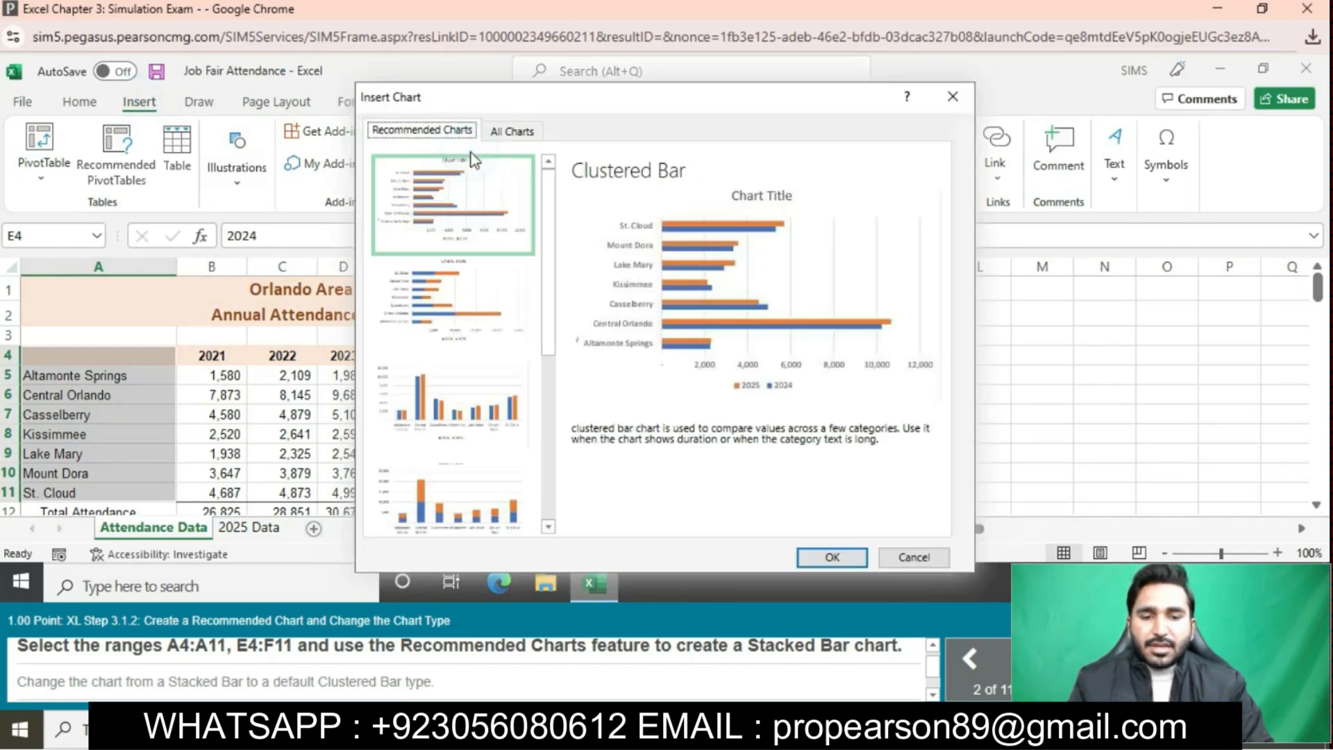
{"action": "left_click", "coordinate": [465, 275]}
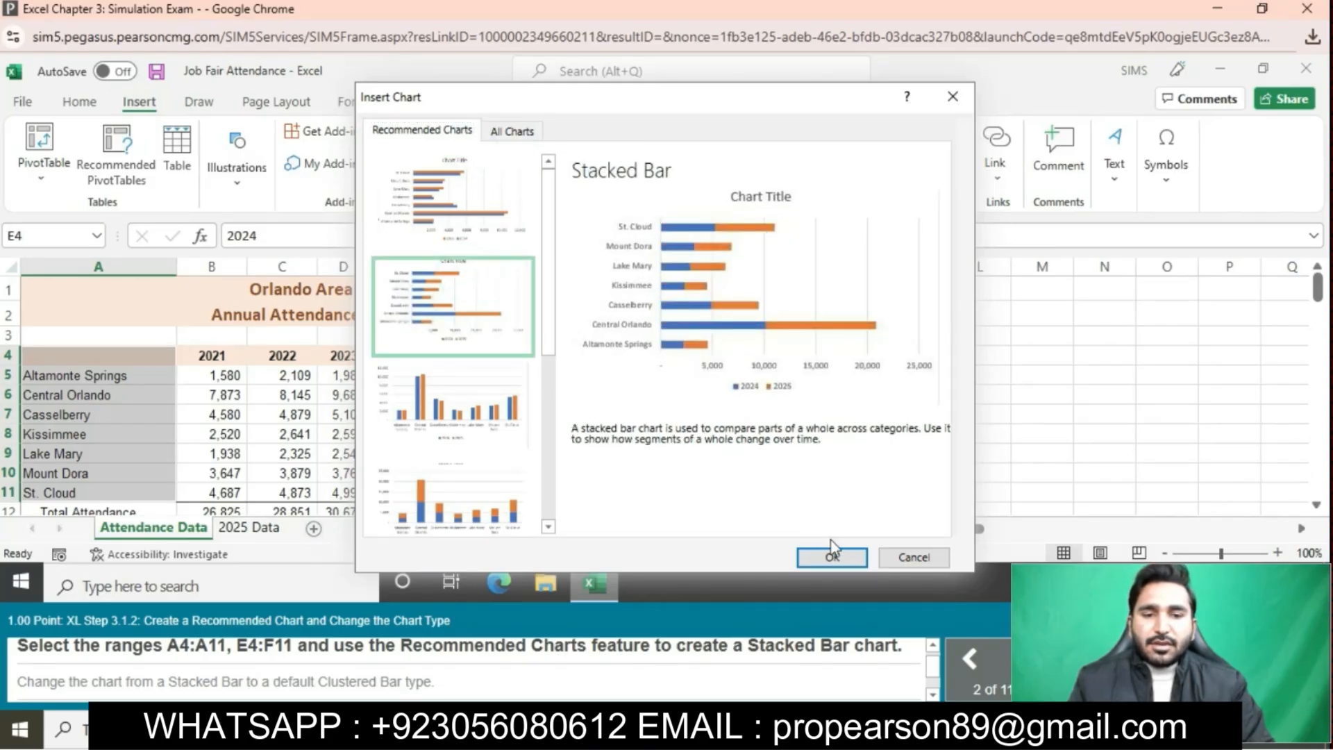
{"action": "left_click", "coordinate": [842, 555]}
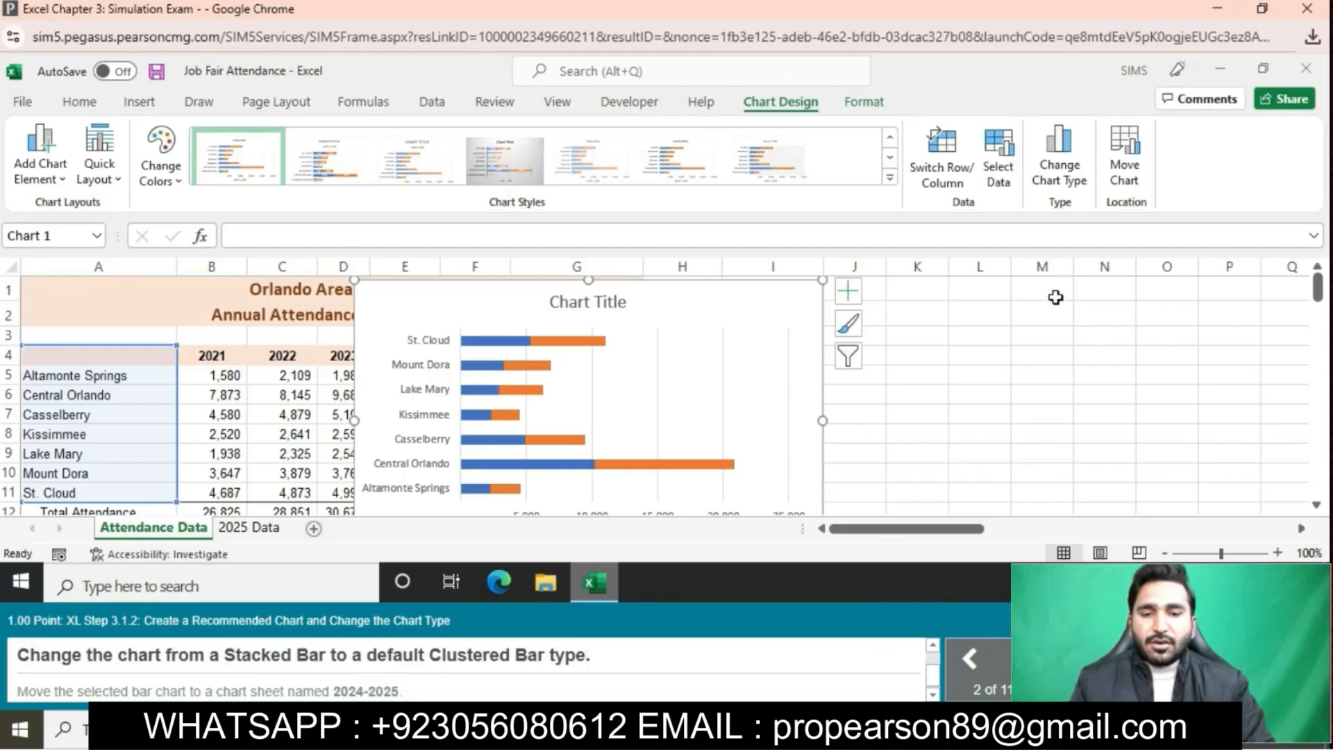
- Change the 2024–2025 attendance chart's type from Stacked Bar to Clustered Bar
{"action": "left_click", "coordinate": [1054, 162]}
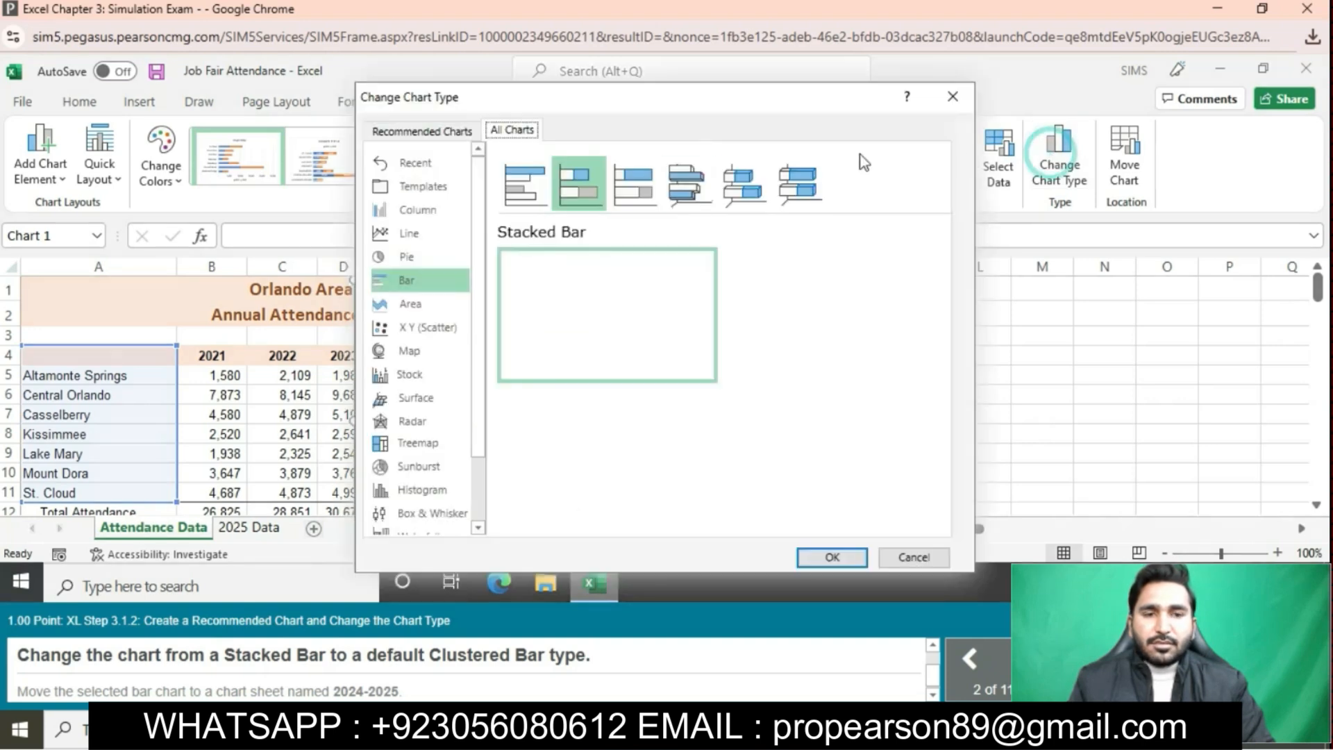
{"action": "left_click", "coordinate": [529, 182]}
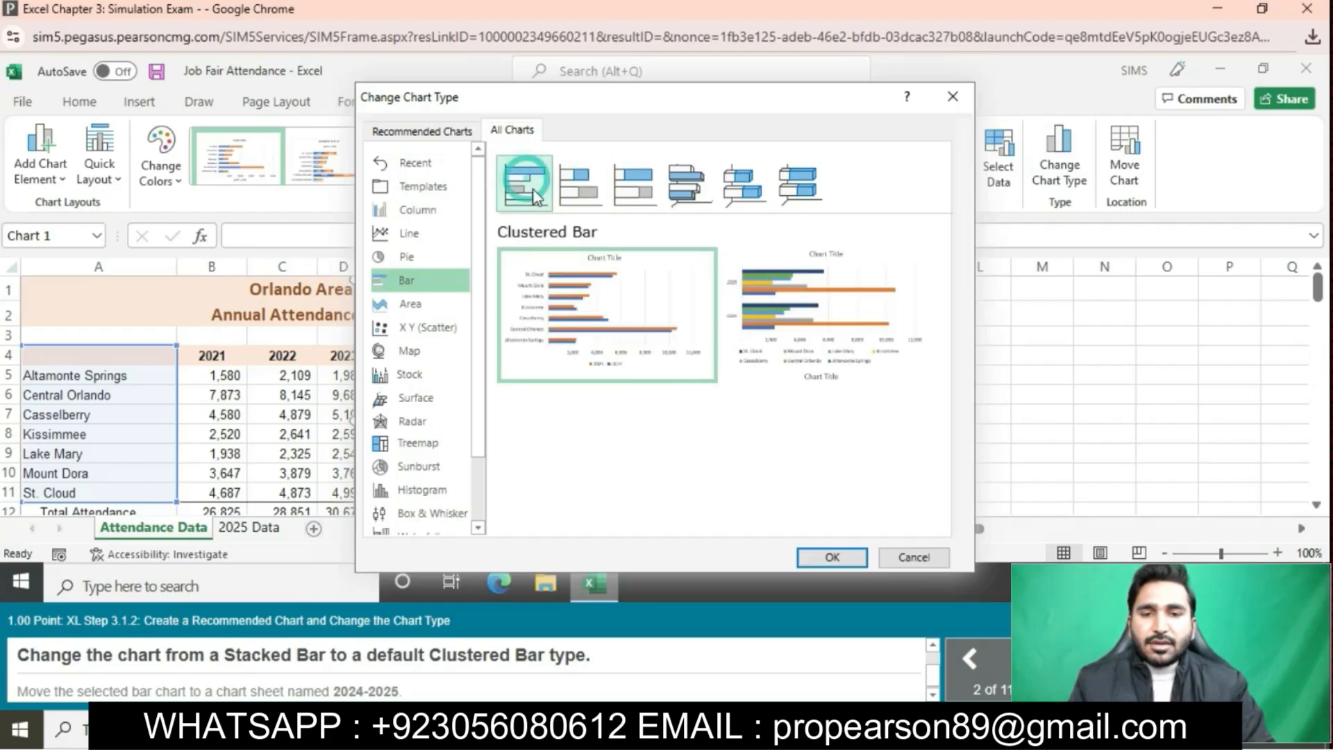
{"action": "left_click", "coordinate": [831, 557]}
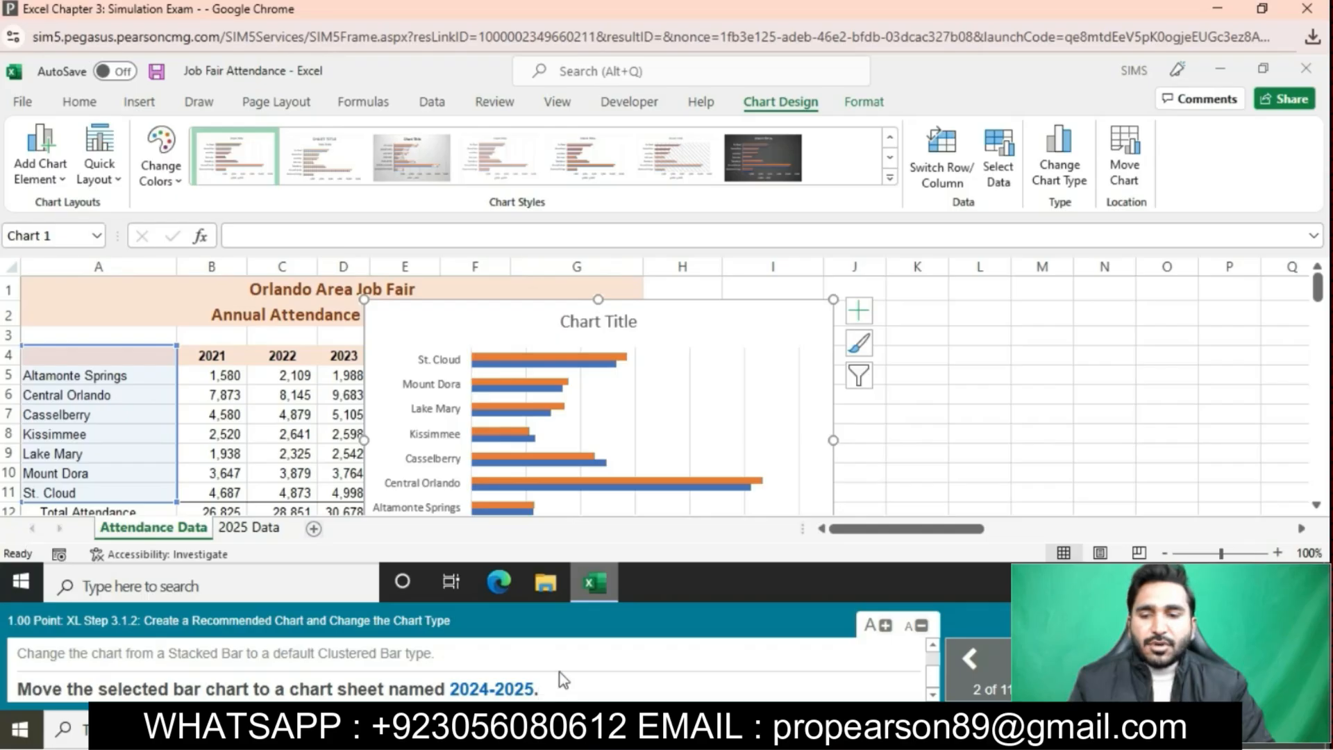
- Move the clustered bar chart to a new chart sheet named '2024-2025'
{"action": "left_click", "coordinate": [1127, 147]}
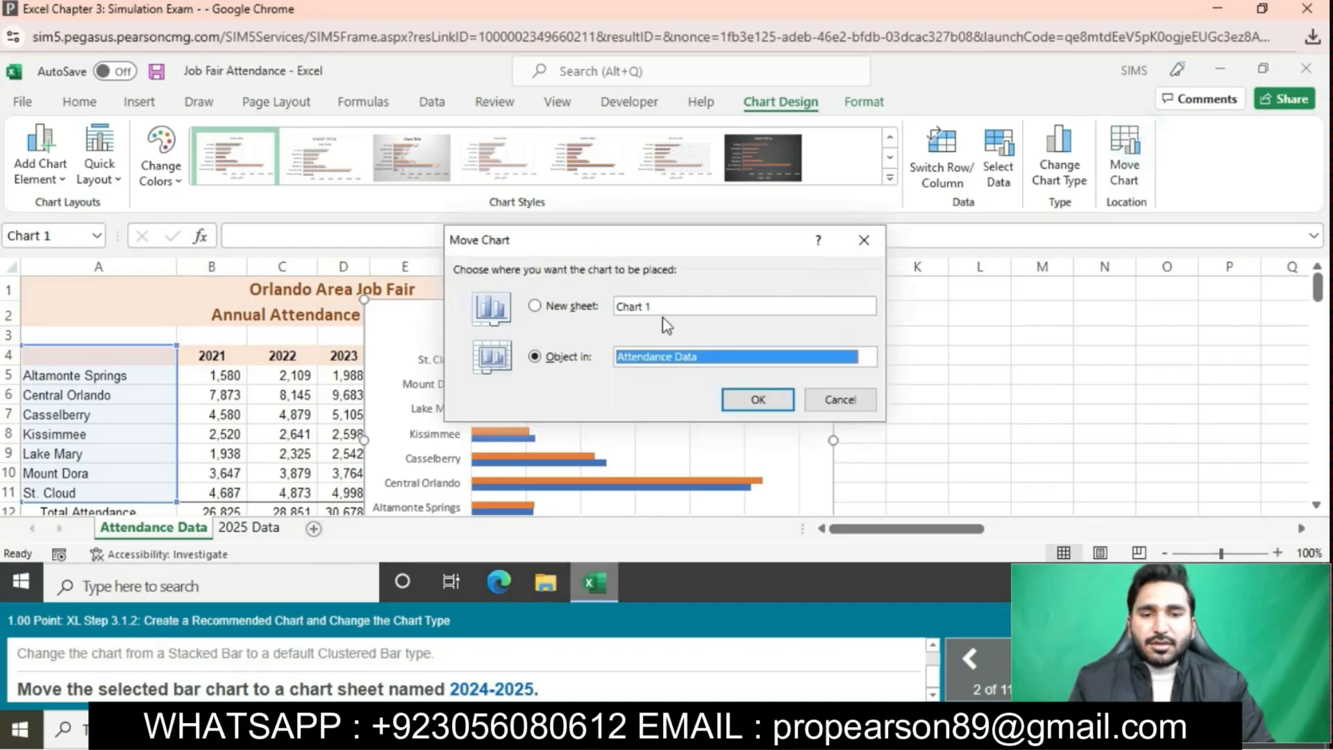
{"action": "left_click", "coordinate": [560, 311]}
{"action": "key", "text": "BackSpace"}
{"action": "type", "text": "20"}
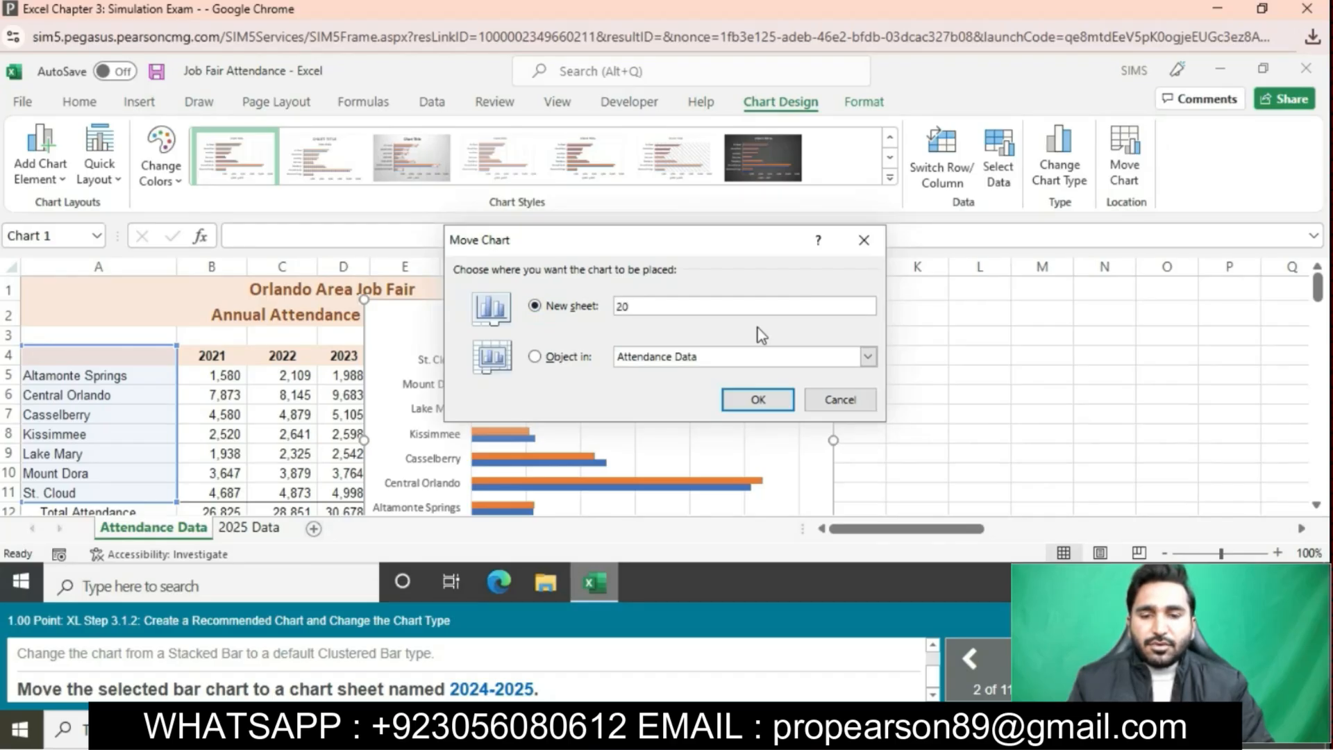
{"action": "type", "text": "24-"}
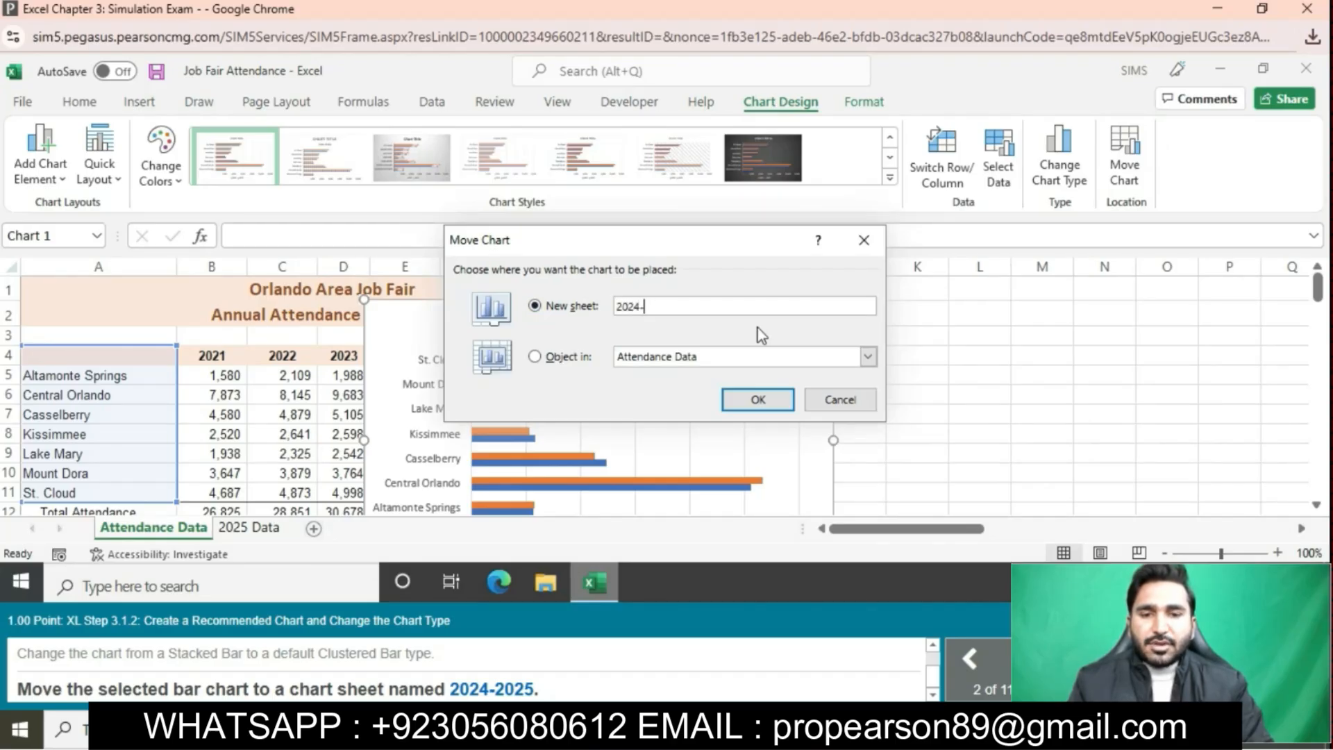
{"action": "type", "text": "2025"}
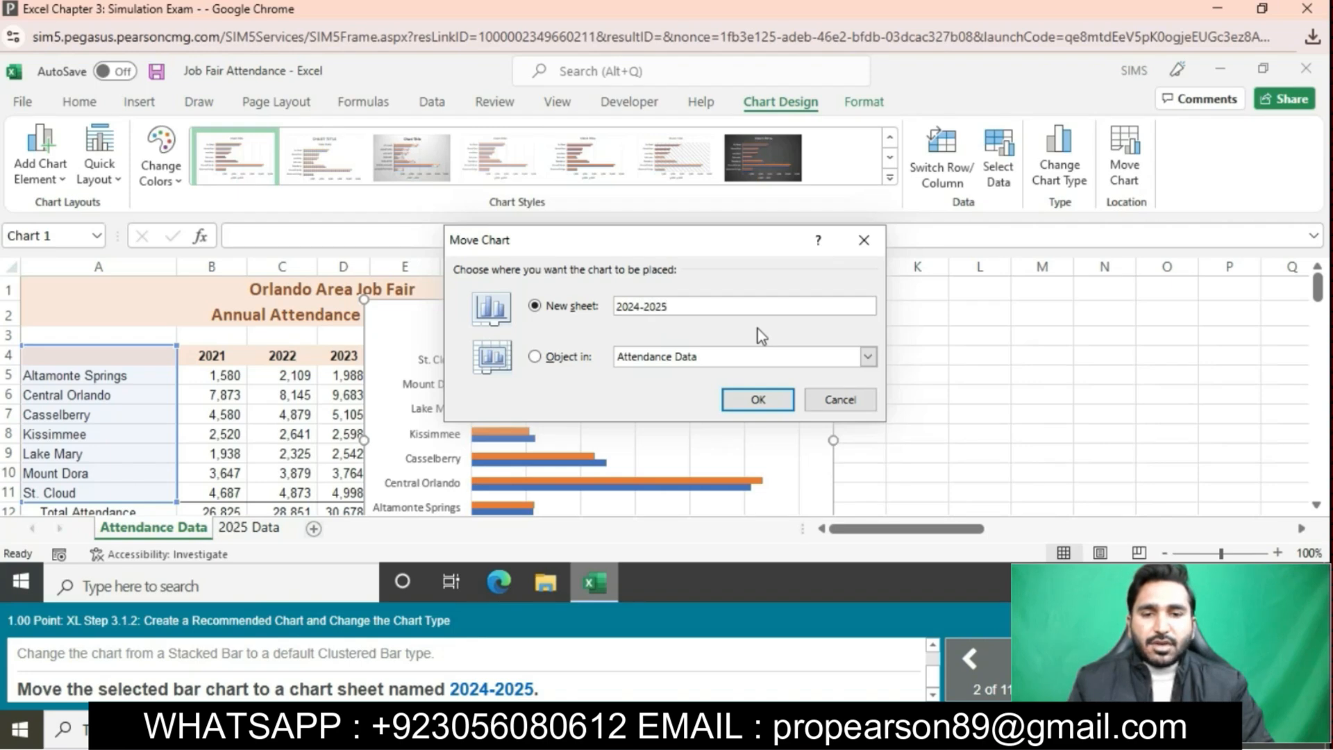
{"action": "left_click", "coordinate": [751, 397]}
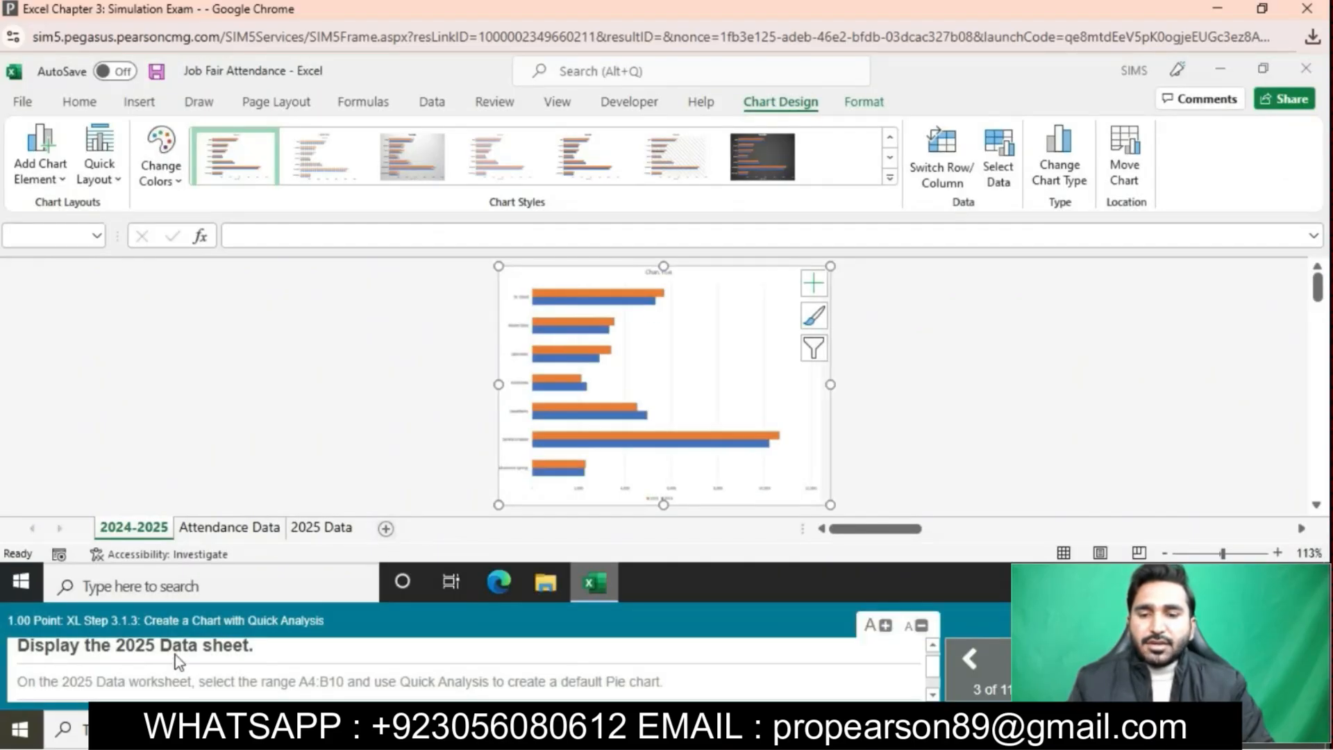
- On the 2025 Data sheet, select the locations and 2025 attendance in A4:B10
{"action": "left_click", "coordinate": [347, 526]}
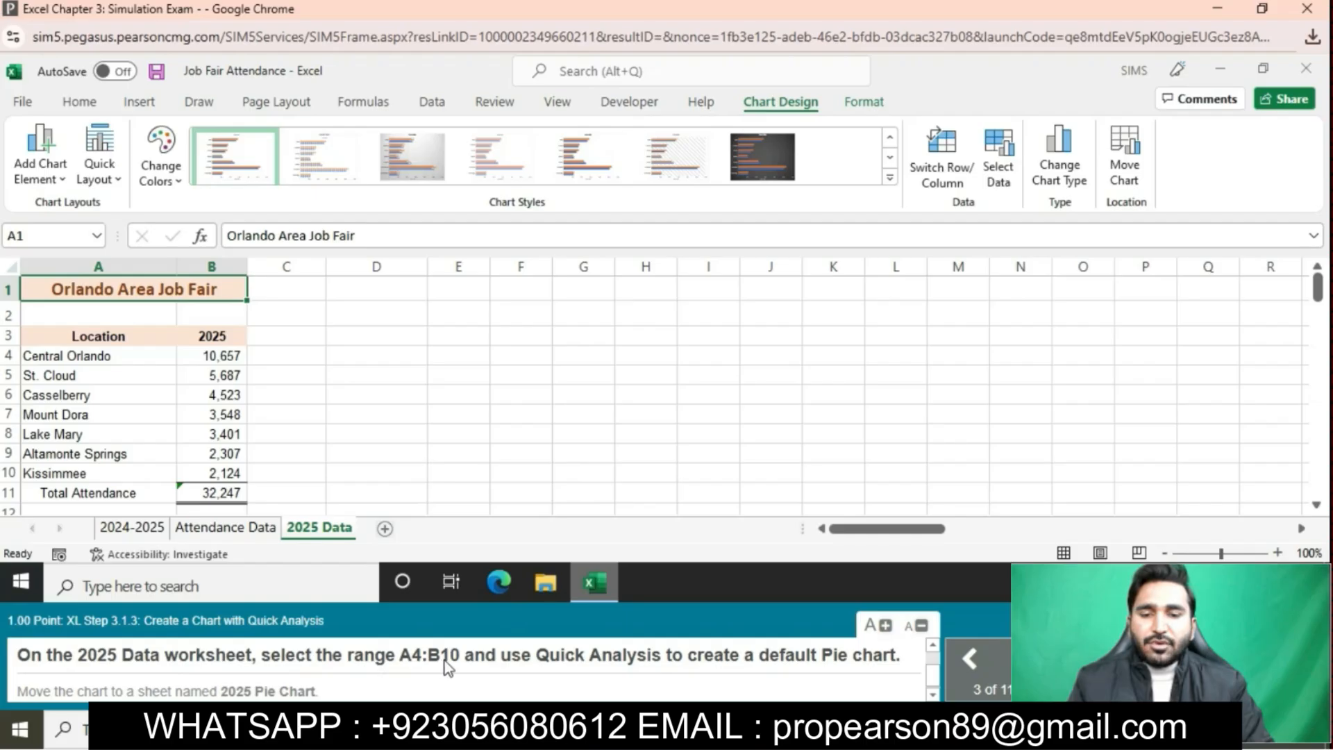
{"action": "left_click", "coordinate": [86, 358]}
{"action": "left_click_drag", "start_coordinate": [86, 357], "coordinate": [222, 472]}
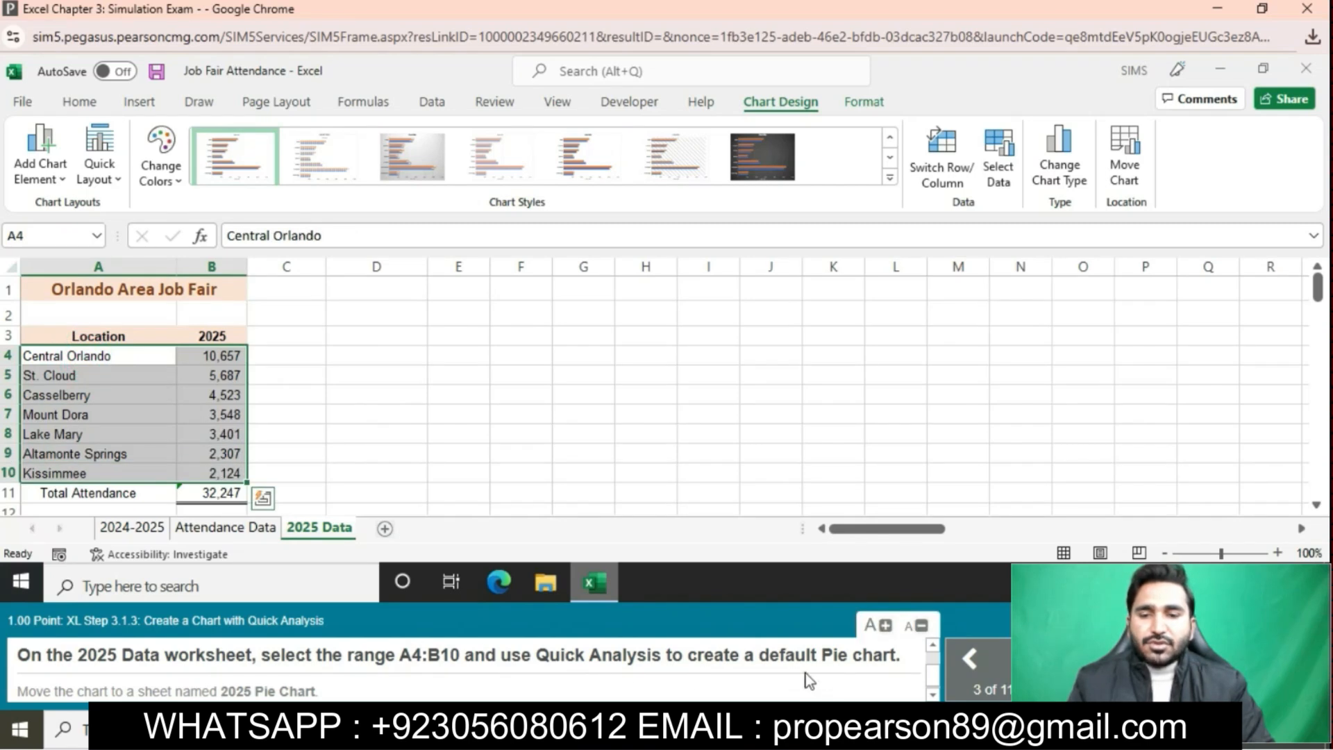
- Use Quick Analysis to insert a default Pie chart of the A4:B10 attendance data
{"action": "left_click", "coordinate": [255, 499]}
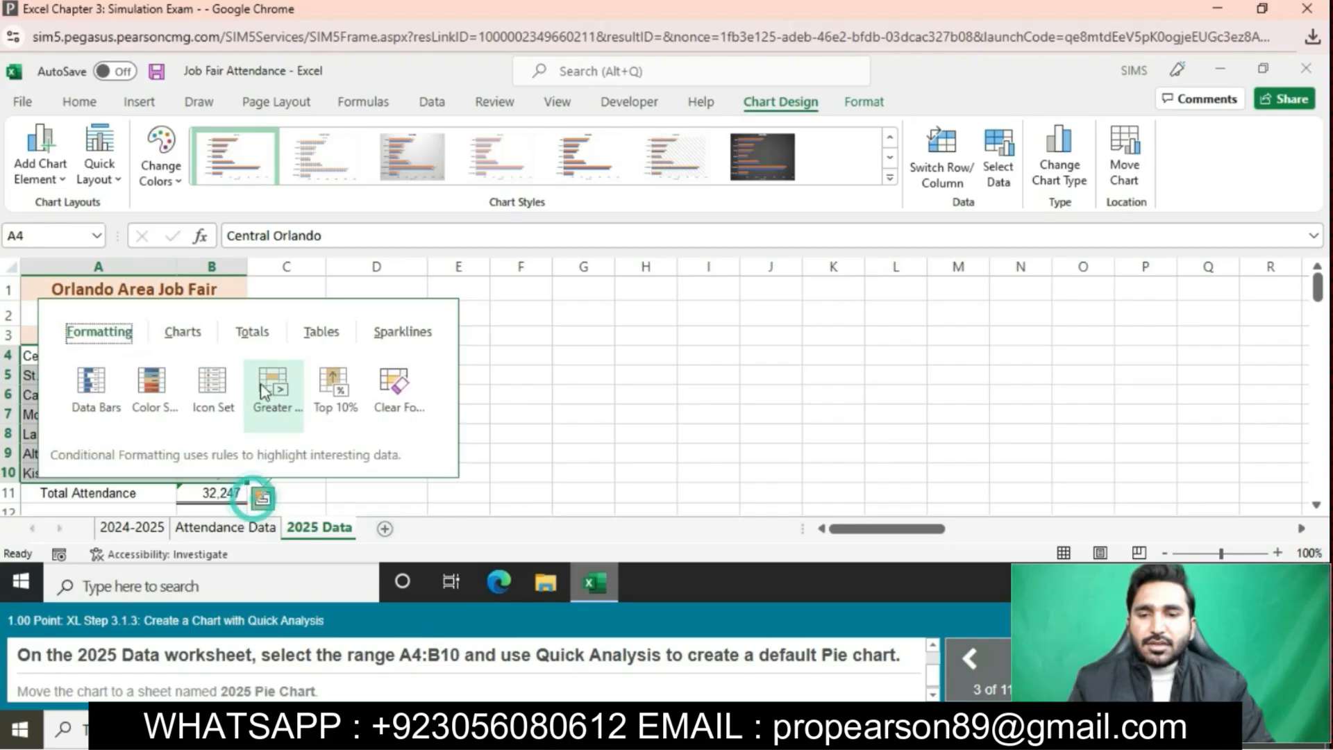
{"action": "left_click", "coordinate": [189, 336]}
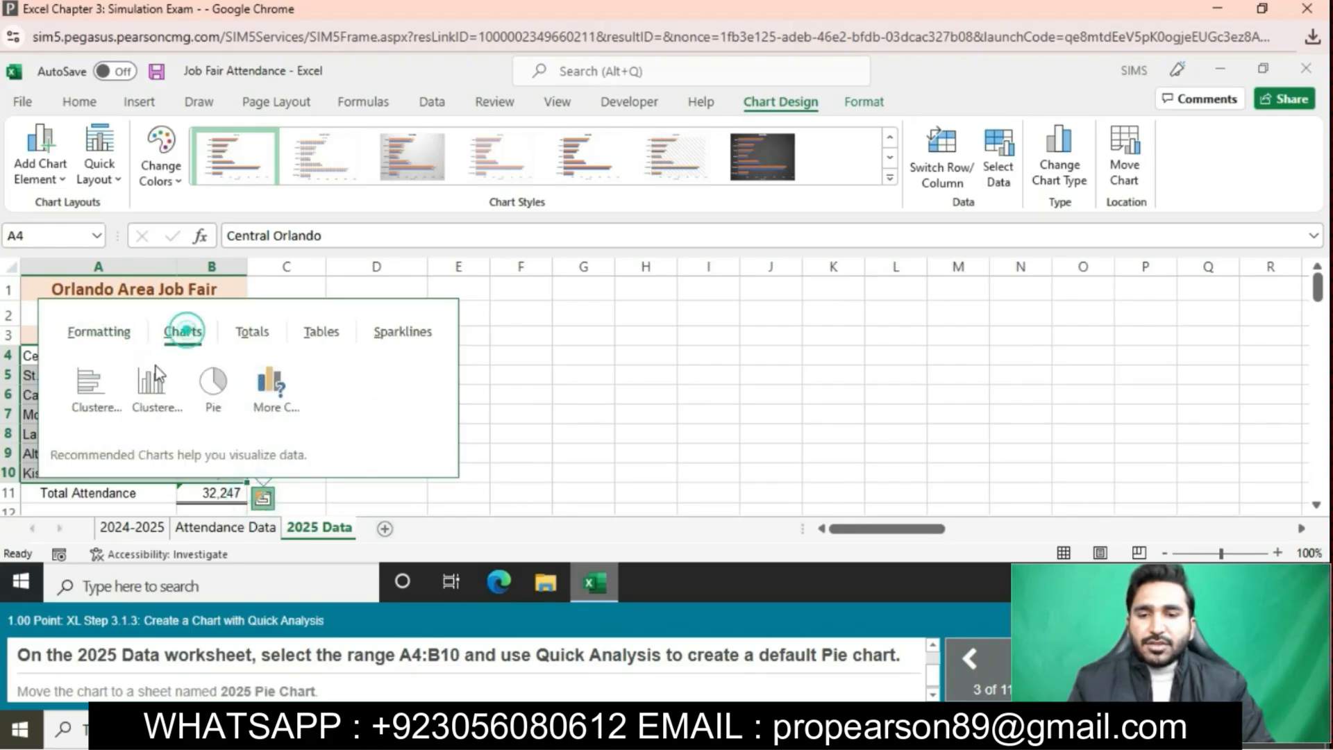
{"action": "left_click", "coordinate": [189, 396]}
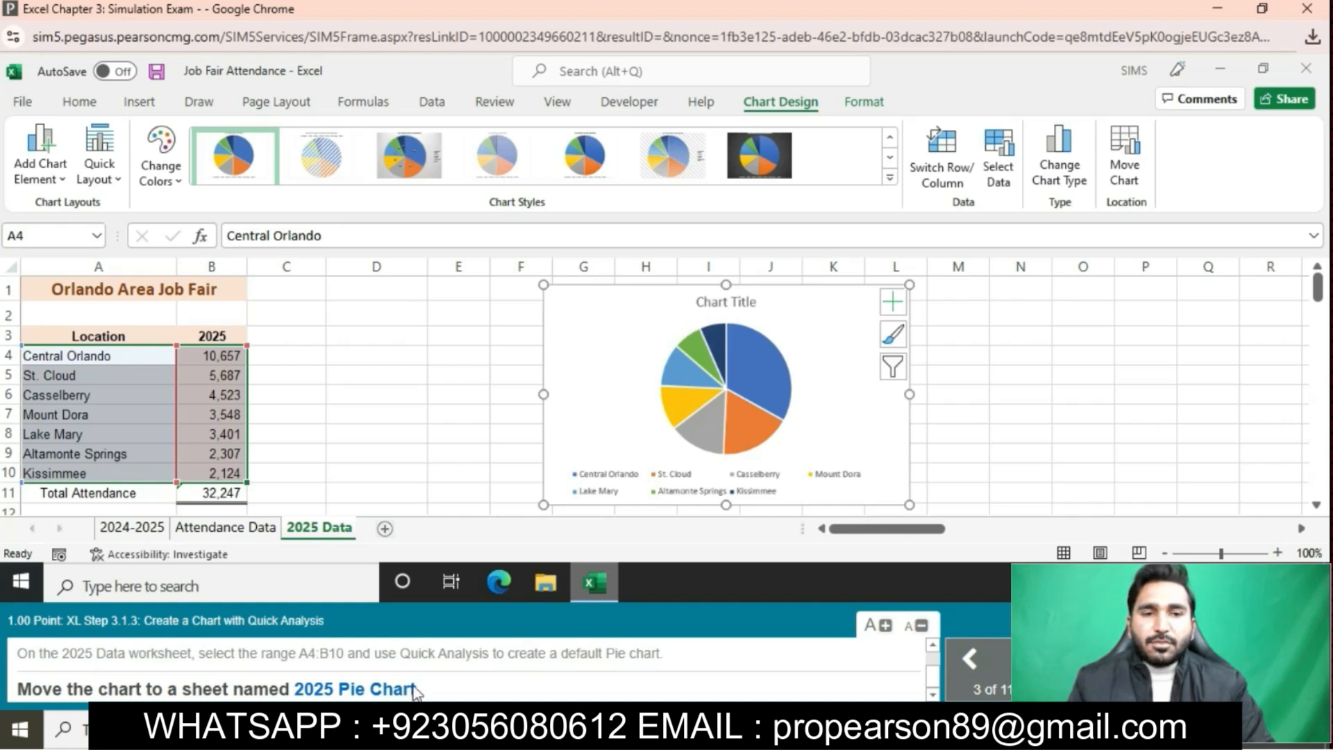
- Move the pie chart to a new chart sheet named '2025 Pie Chart'
{"action": "left_click", "coordinate": [1125, 150]}
{"action": "left_click", "coordinate": [534, 306]}
{"action": "key", "text": "BackSpace"}
{"action": "type", "text": "20"}
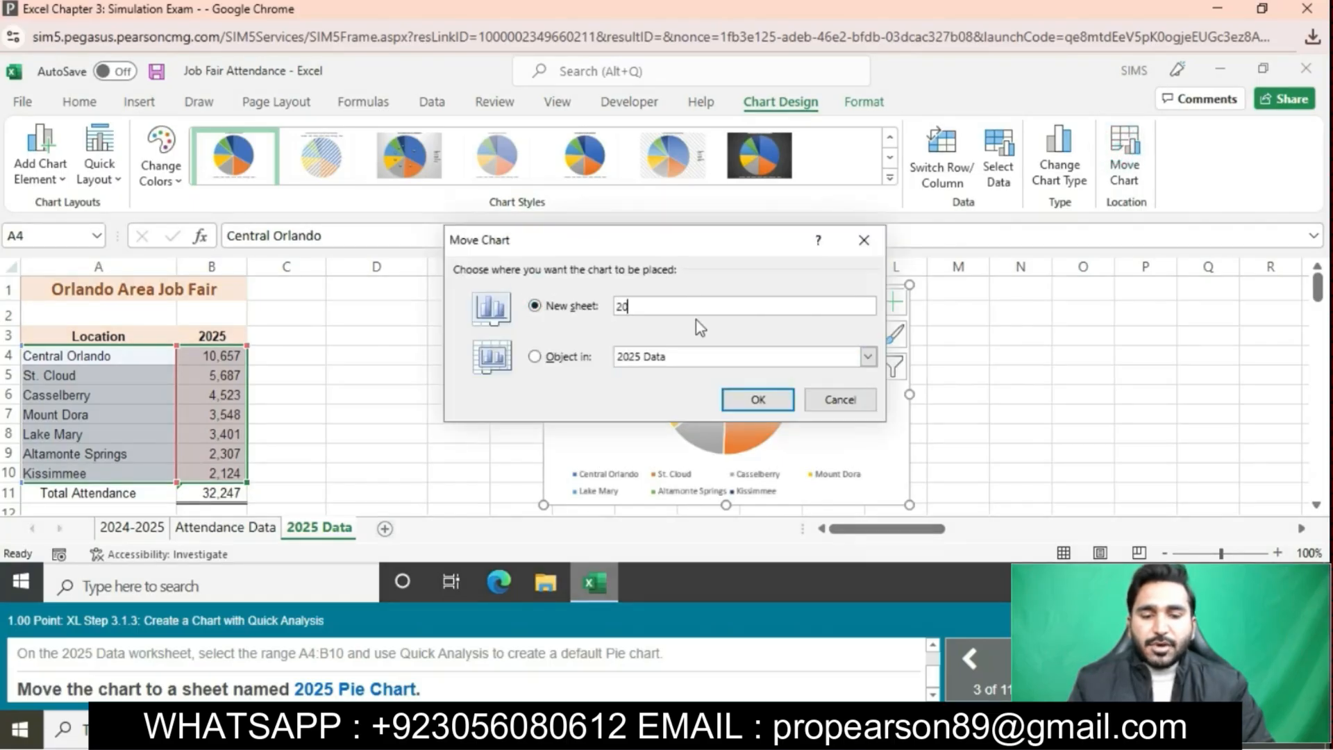
{"action": "type", "text": "25"}
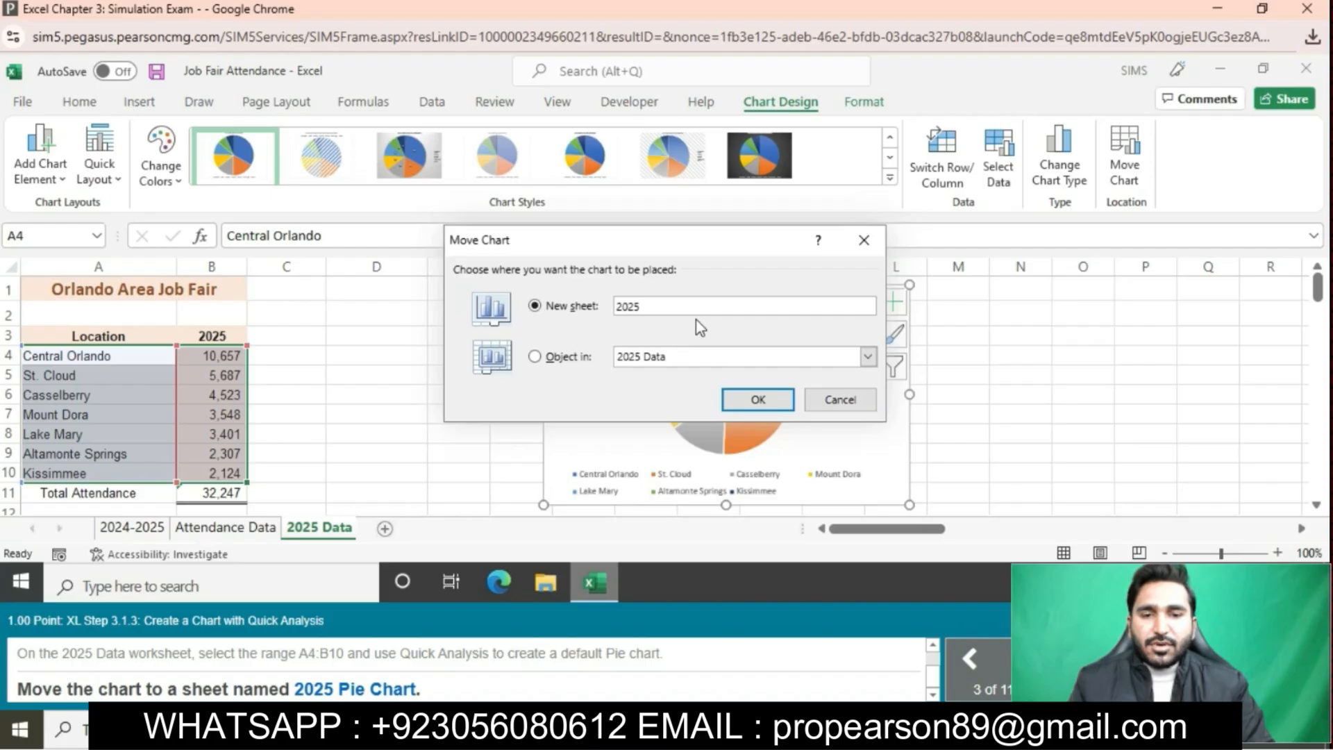
{"action": "type", "text": " Pie C"}
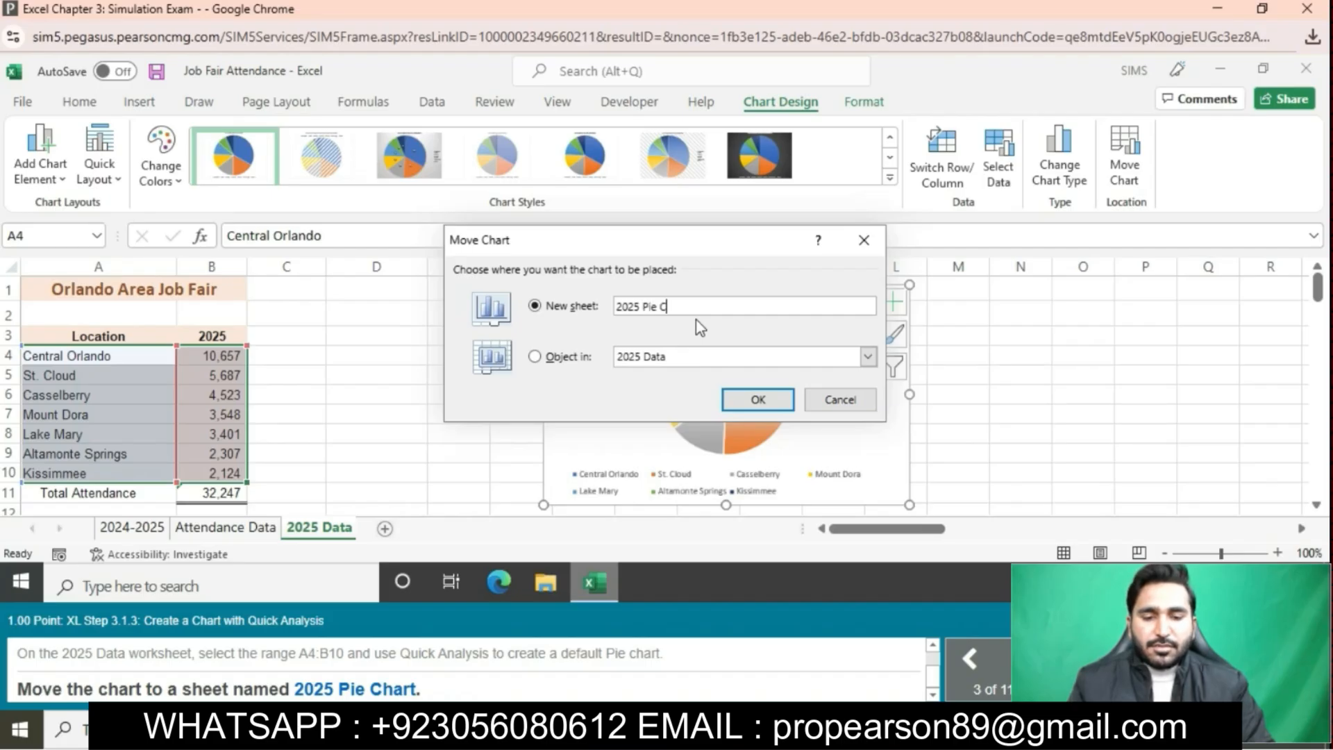
{"action": "type", "text": "hart"}
{"action": "left_click", "coordinate": [764, 395]}
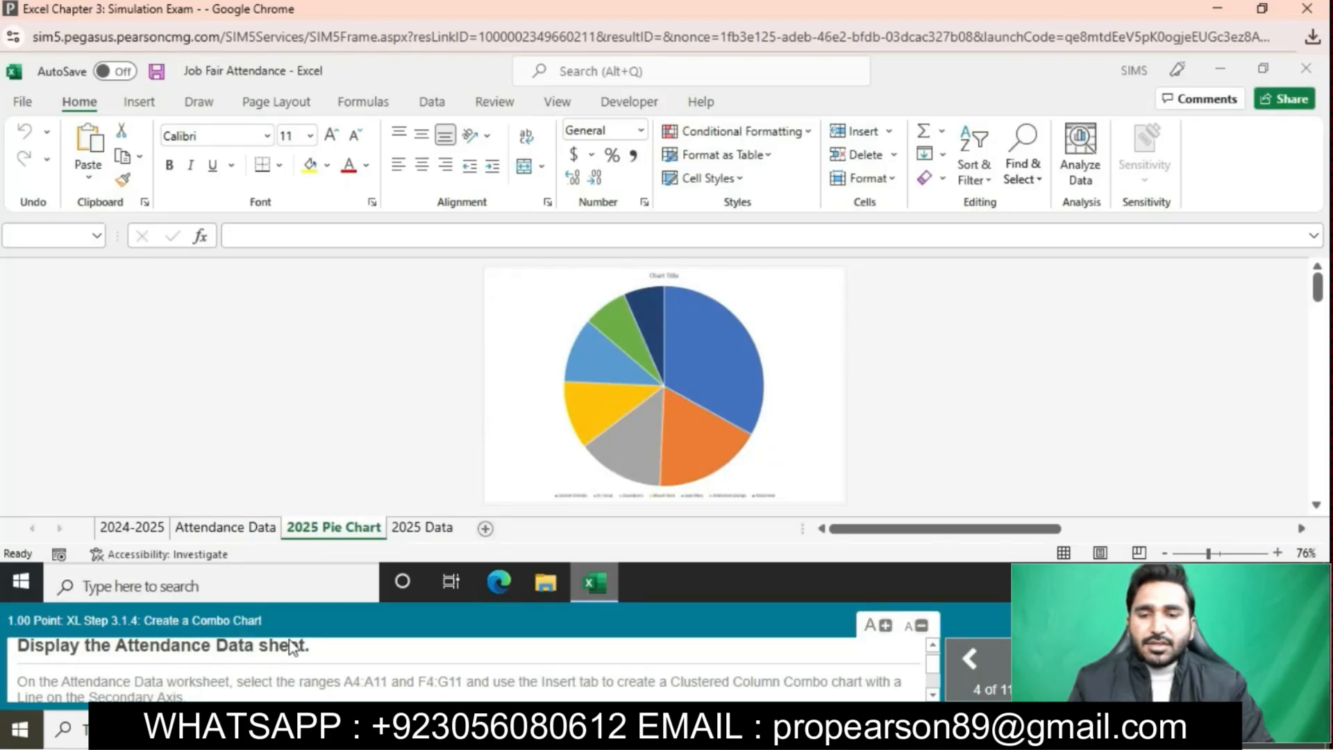
- On the Attendance Data sheet, select the location names A4:A11 plus F4:G11
{"action": "left_click", "coordinate": [229, 529]}
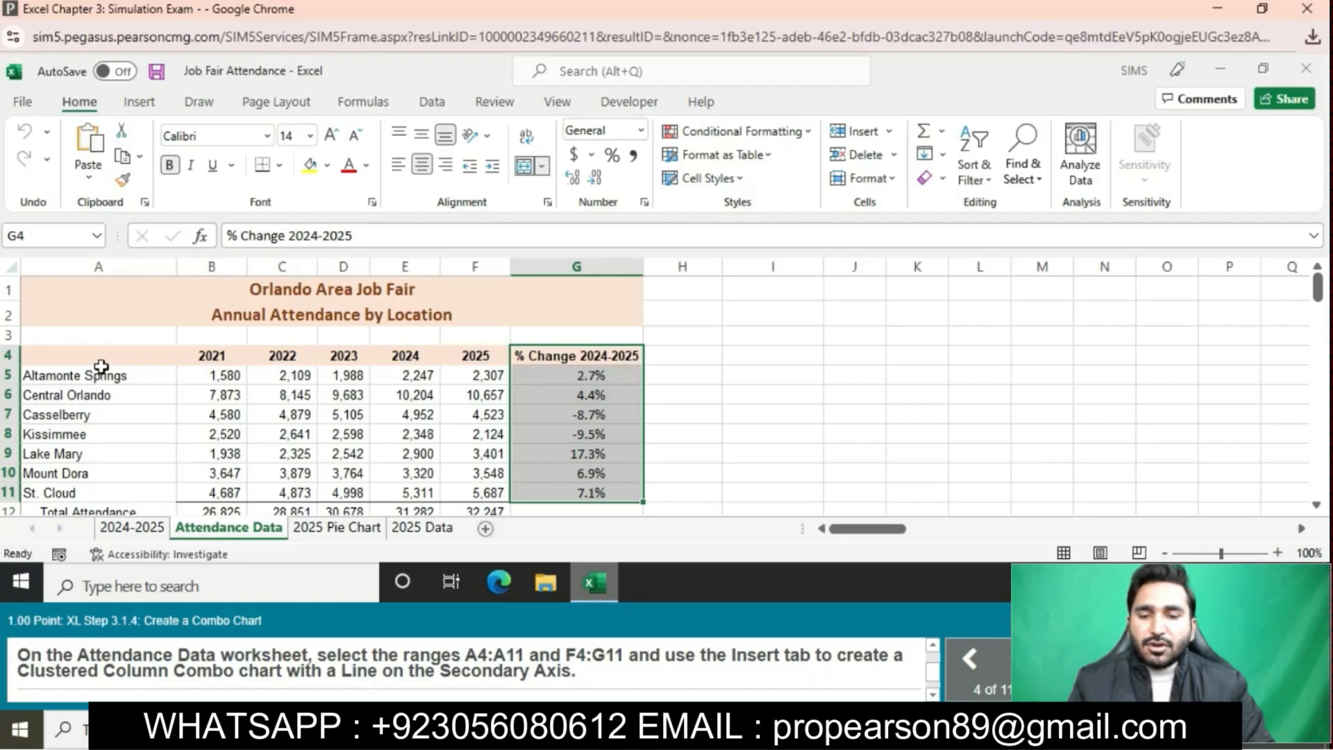
{"action": "left_click_drag", "start_coordinate": [102, 366], "coordinate": [131, 498]}
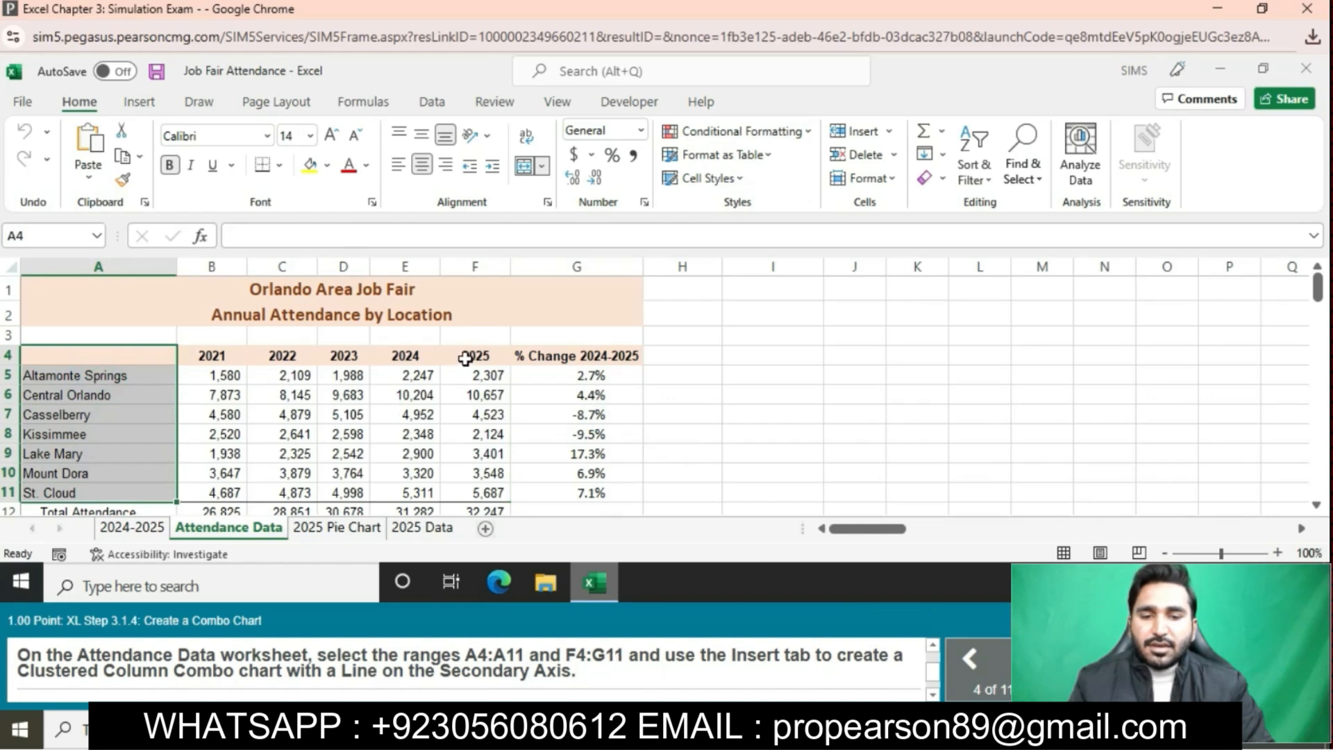
{"action": "left_click_drag", "start_coordinate": [466, 357], "coordinate": [576, 492]}
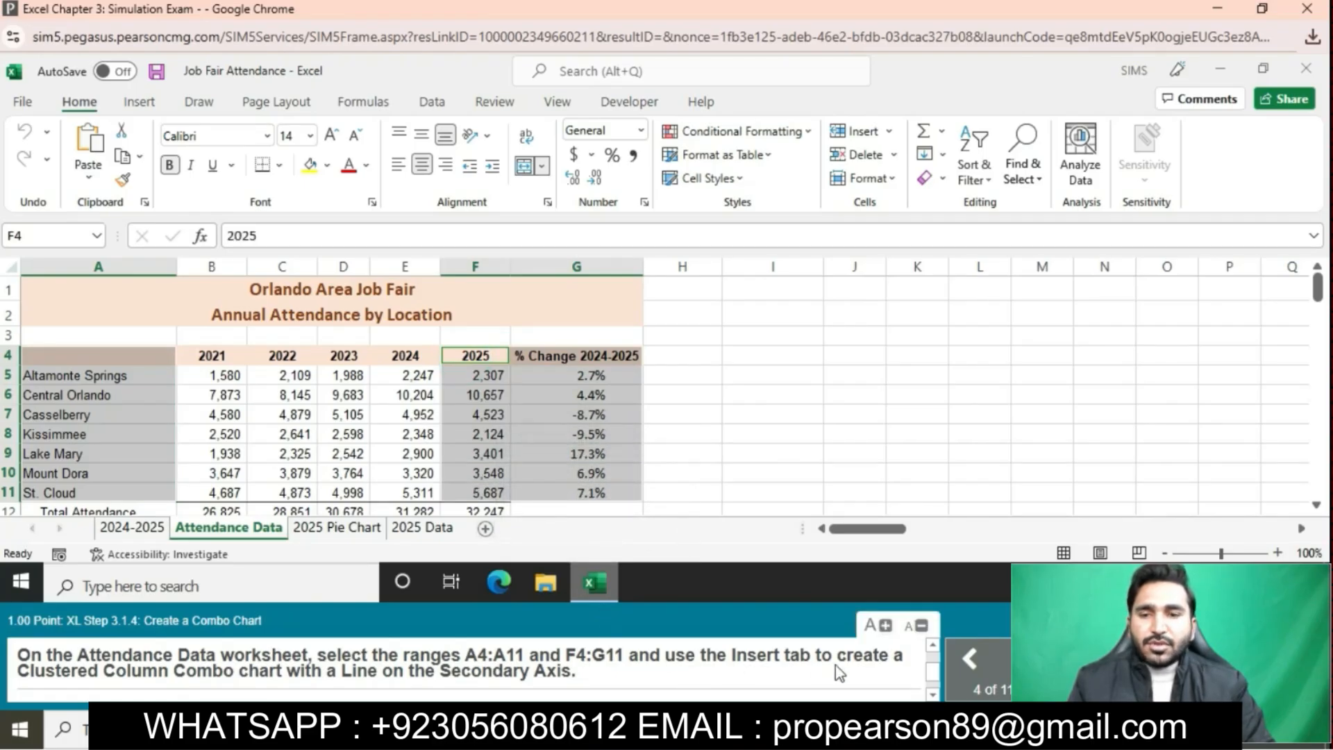
- Insert a Clustered Column – Line on Secondary Axis combo chart of 2025 attendance and % change
{"action": "left_click", "coordinate": [137, 102]}
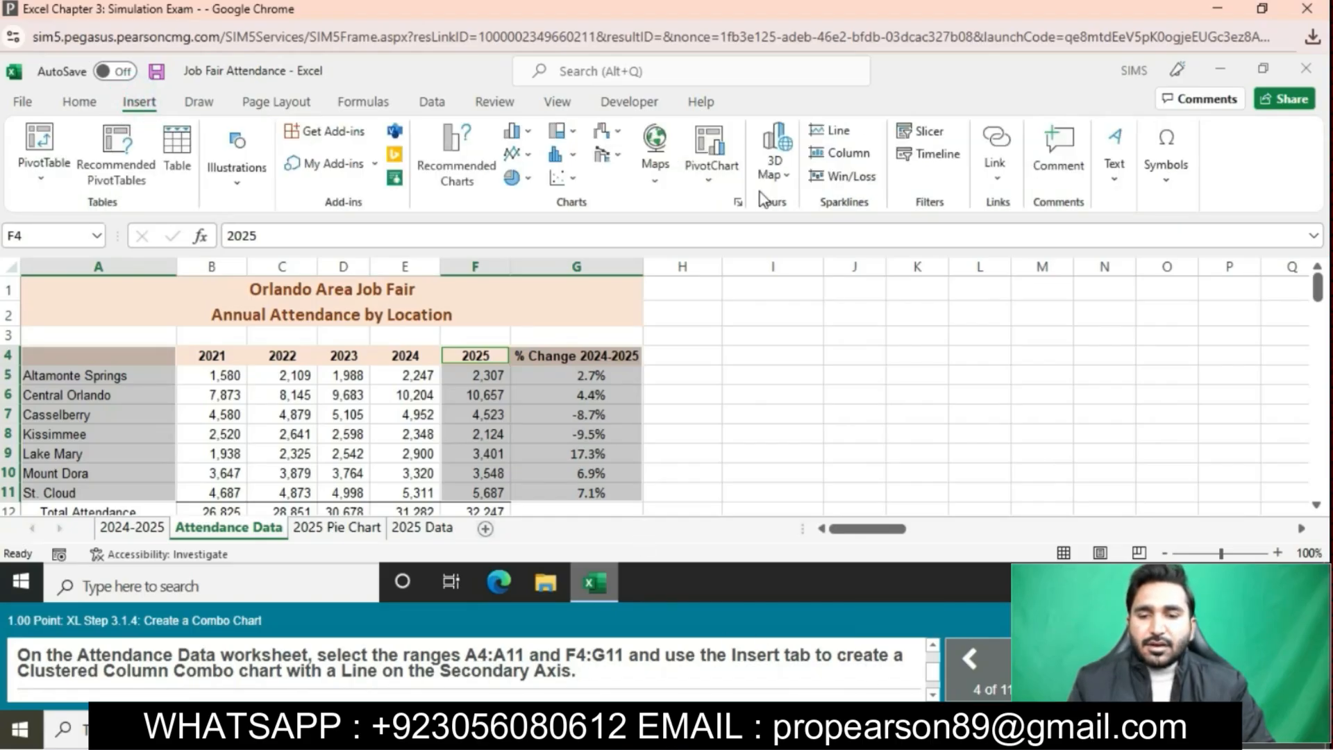
{"action": "left_click", "coordinate": [738, 202]}
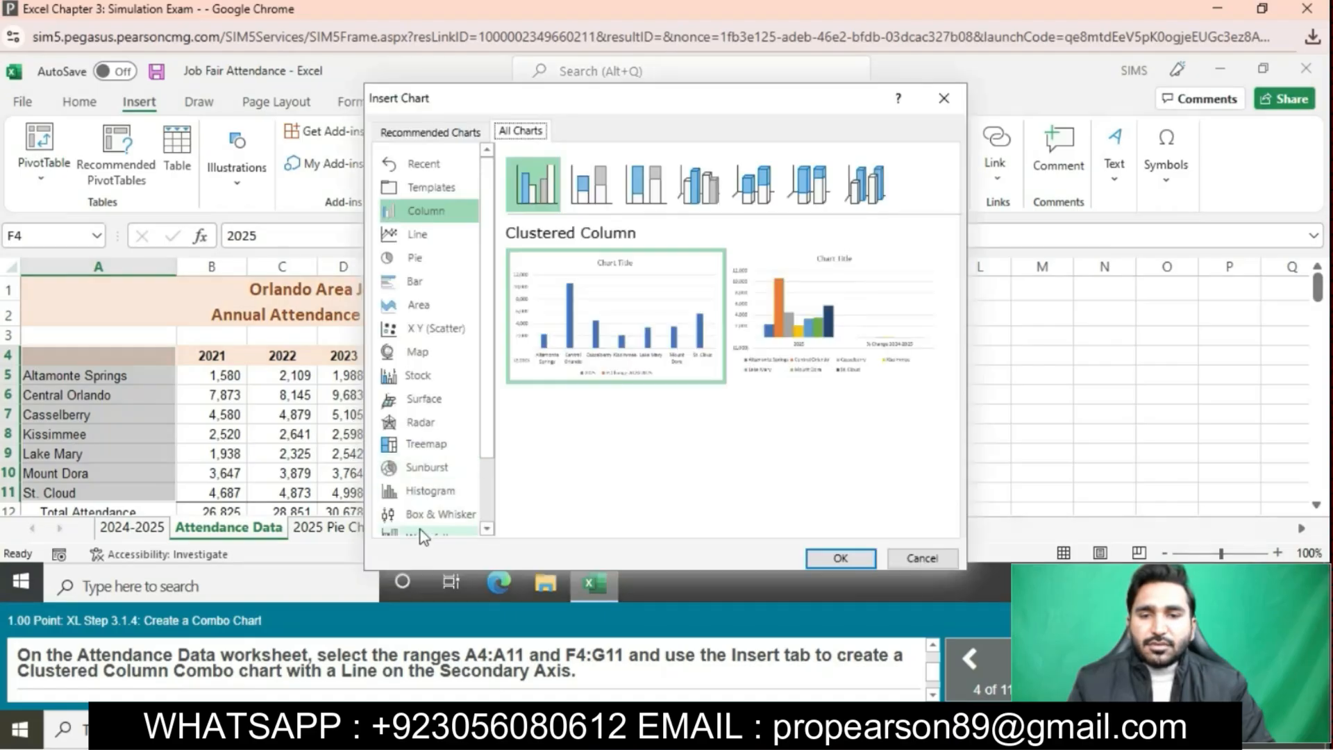
{"action": "scroll", "coordinate": [422, 528], "scroll_direction": "down", "scroll_amount": 1}
{"action": "left_click", "coordinate": [422, 506]}
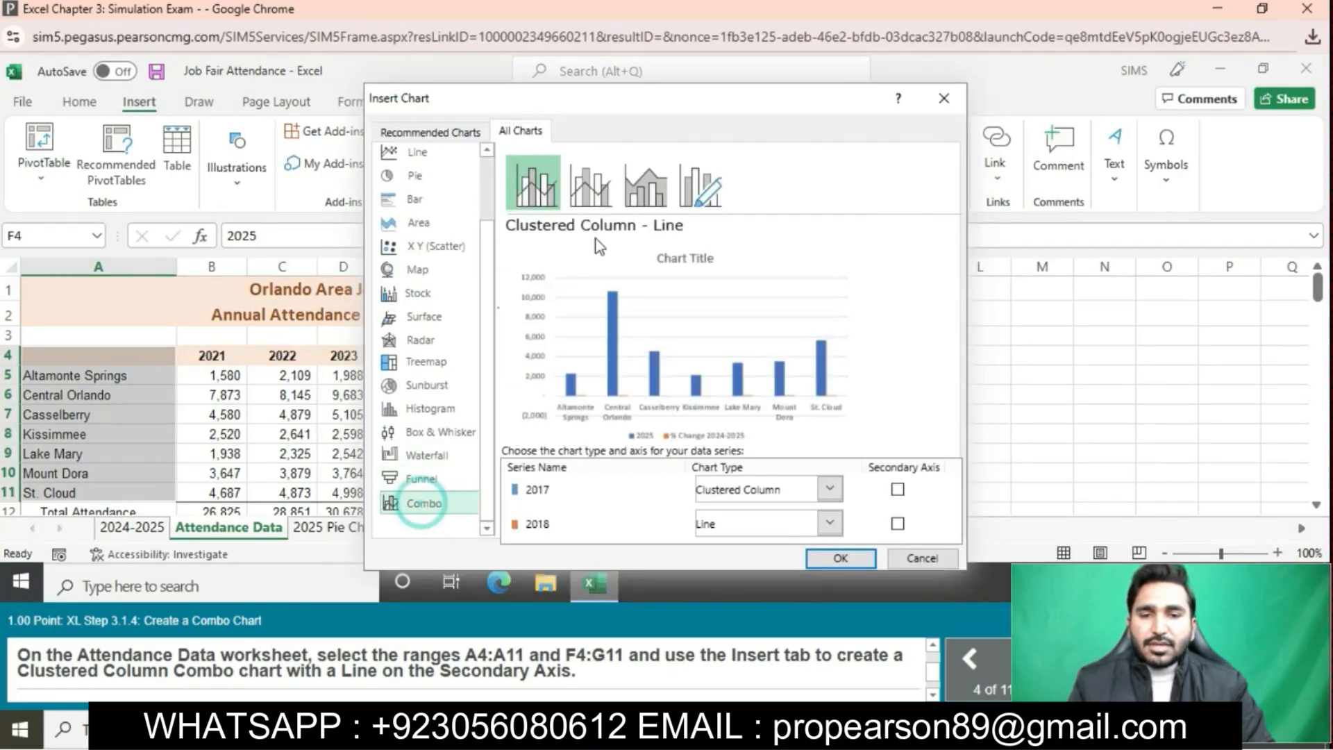
{"action": "left_click", "coordinate": [592, 211]}
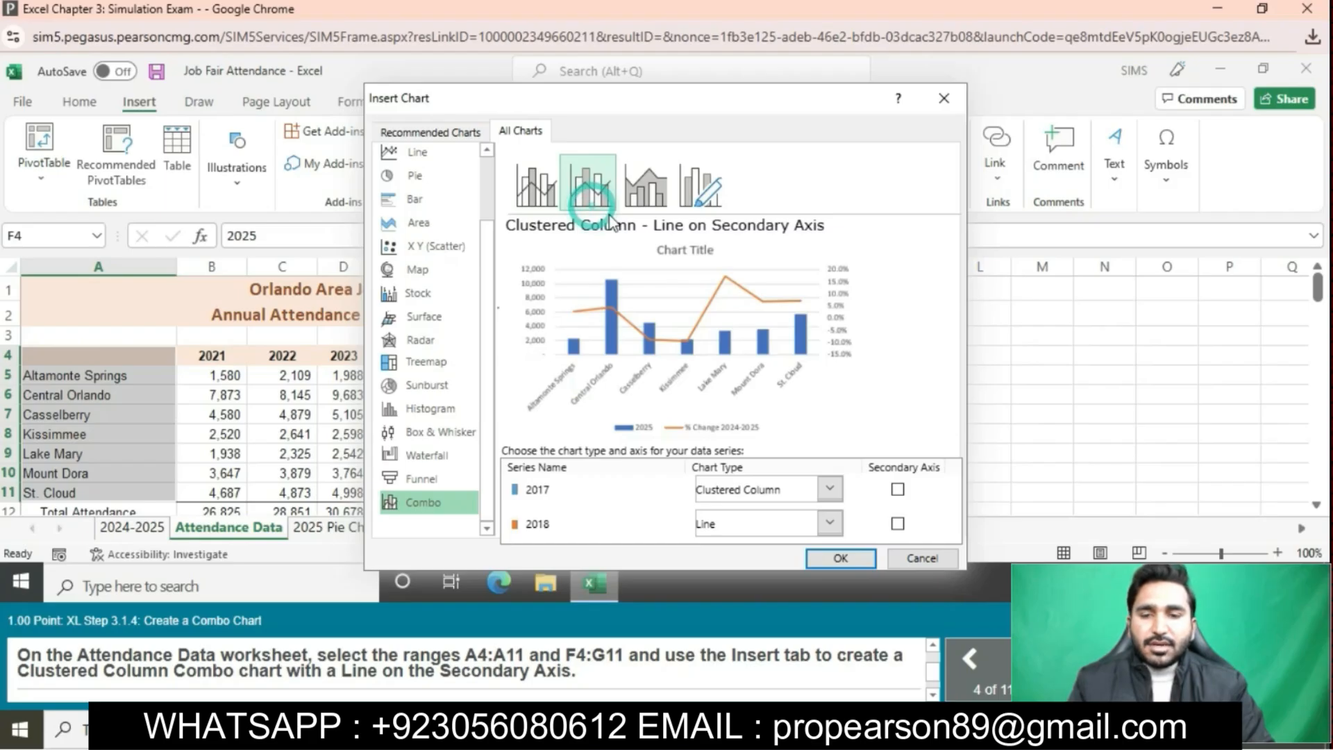
{"action": "left_click", "coordinate": [850, 556]}
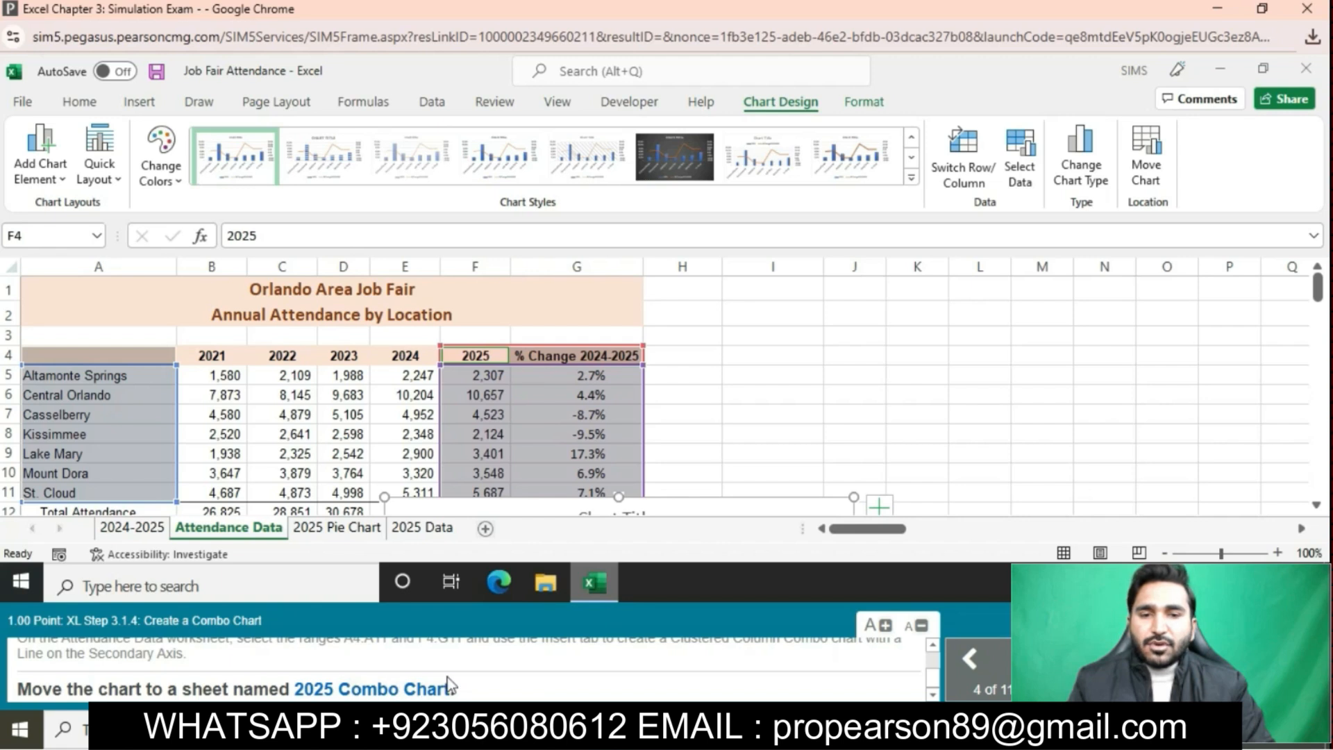
- Move the combo chart to a new chart sheet named '2025 Combo Chart'
{"action": "left_click", "coordinate": [1139, 166]}
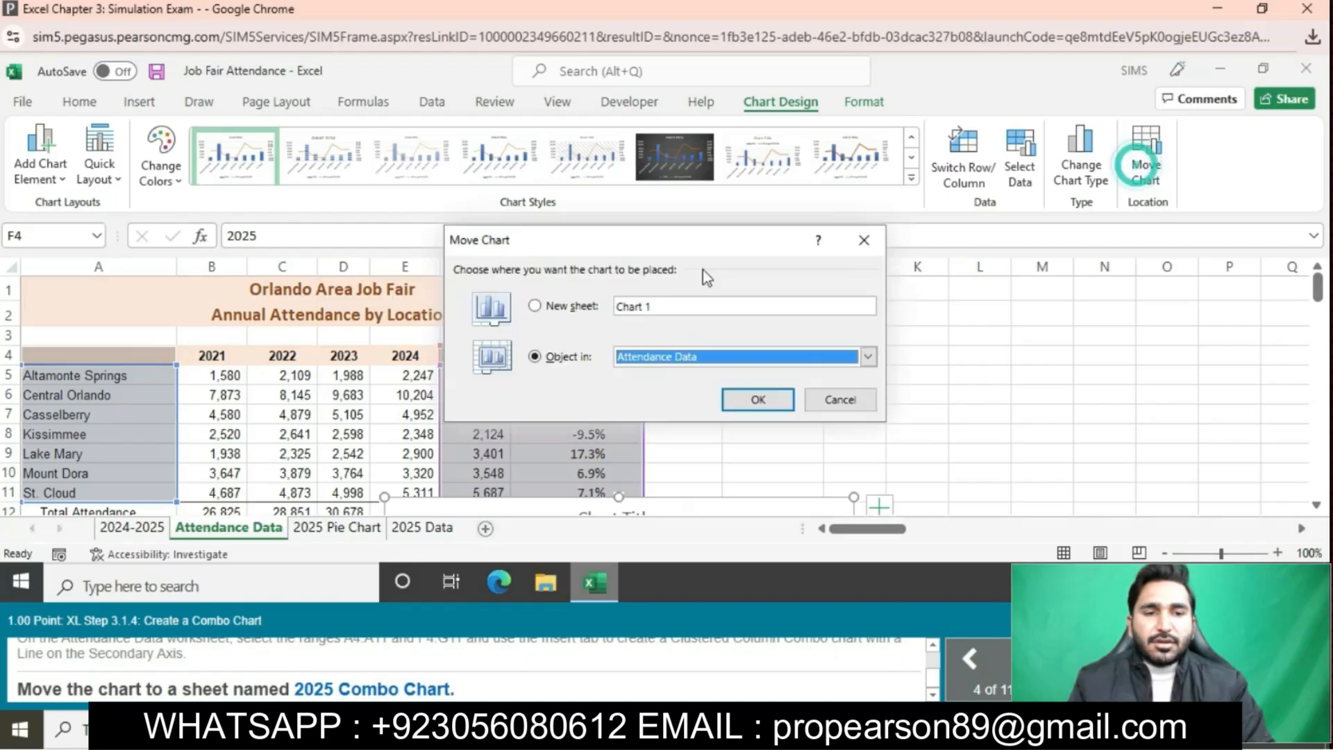
{"action": "left_click", "coordinate": [543, 309]}
{"action": "type", "text": "2"}
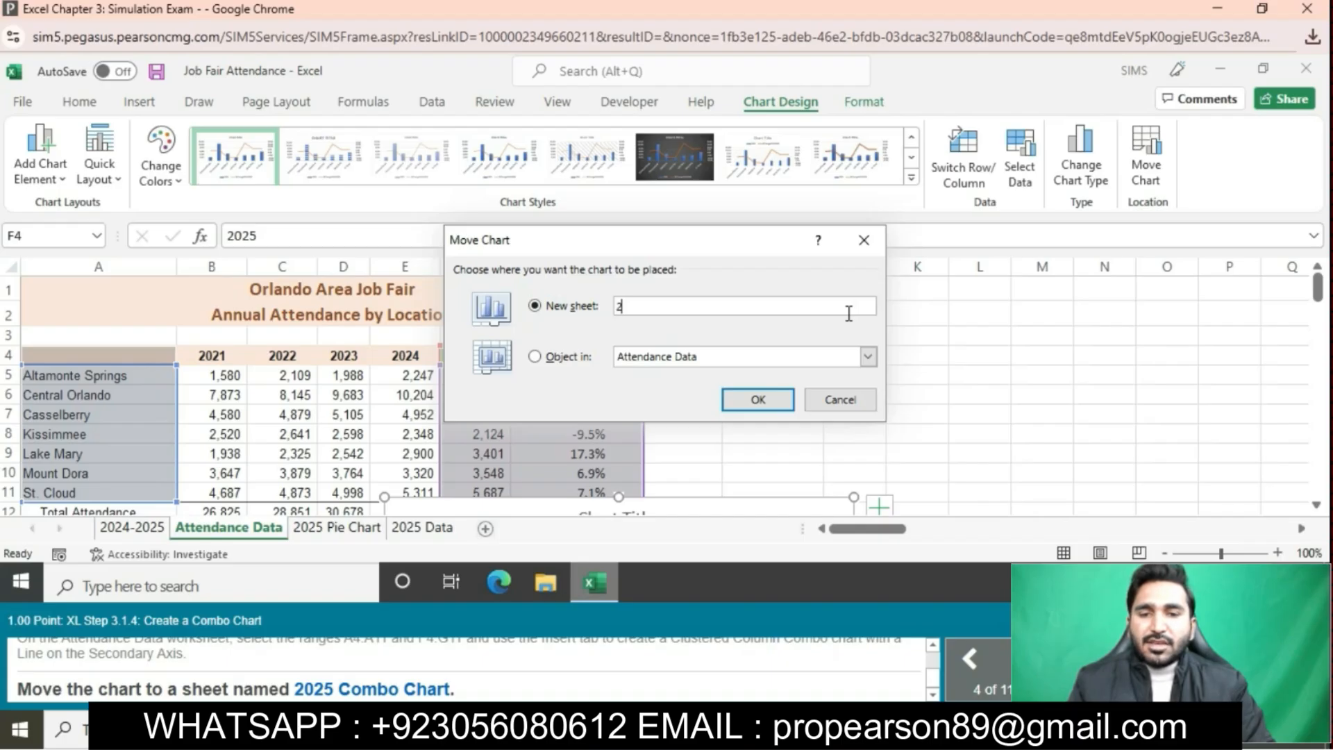
{"action": "type", "text": "02"}
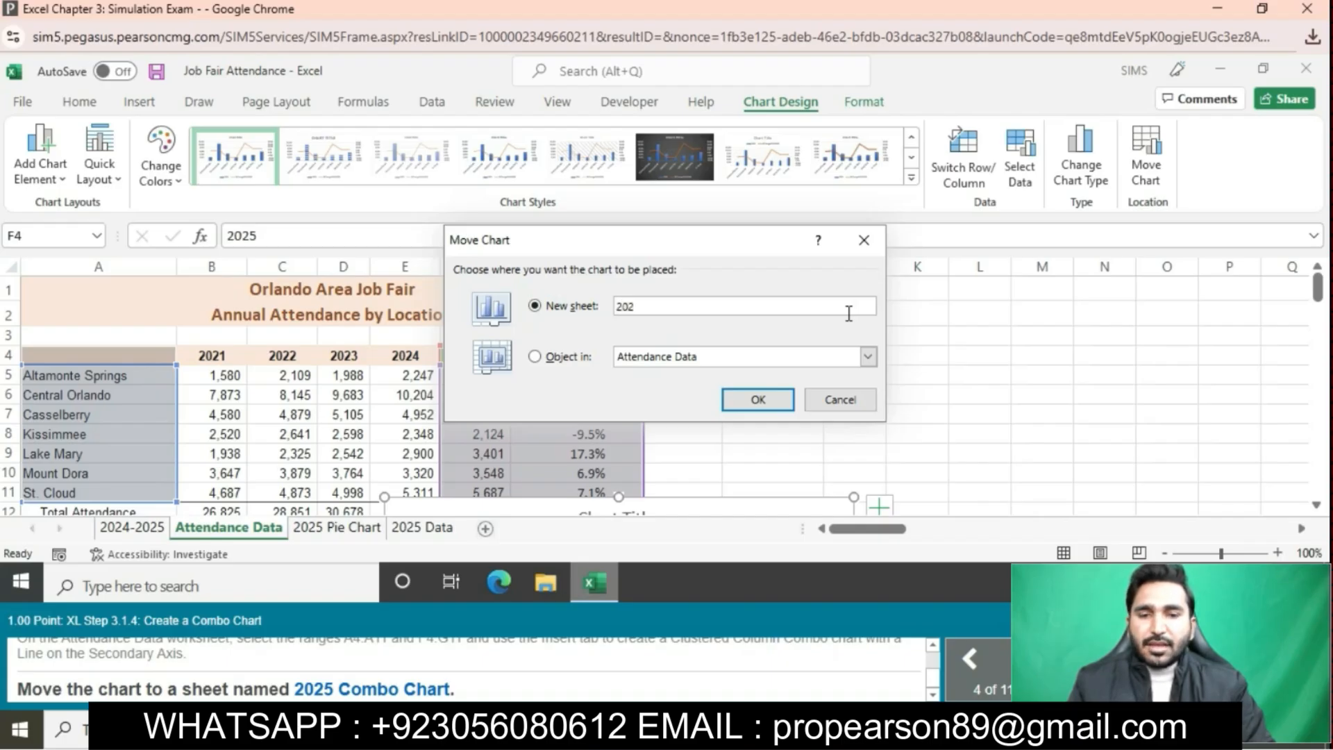
{"action": "type", "text": "5 Combo"}
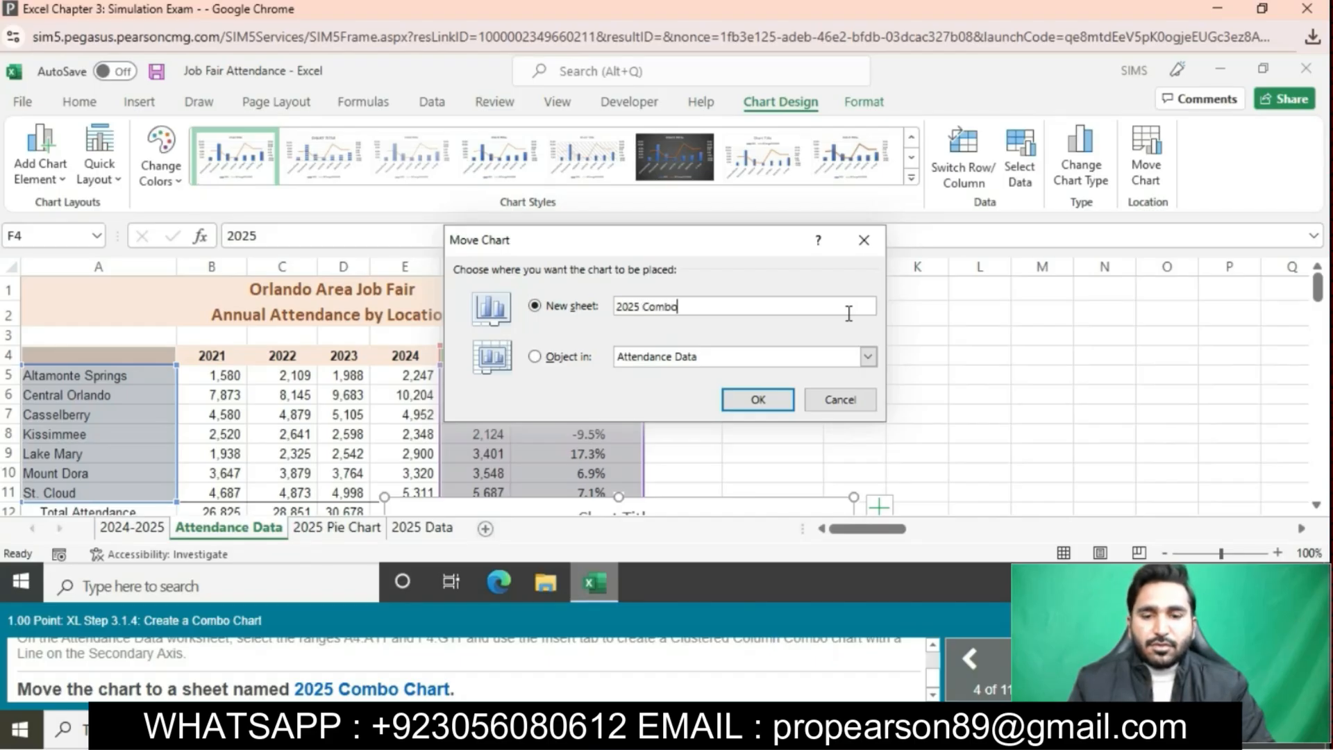
{"action": "type", "text": " Chart"}
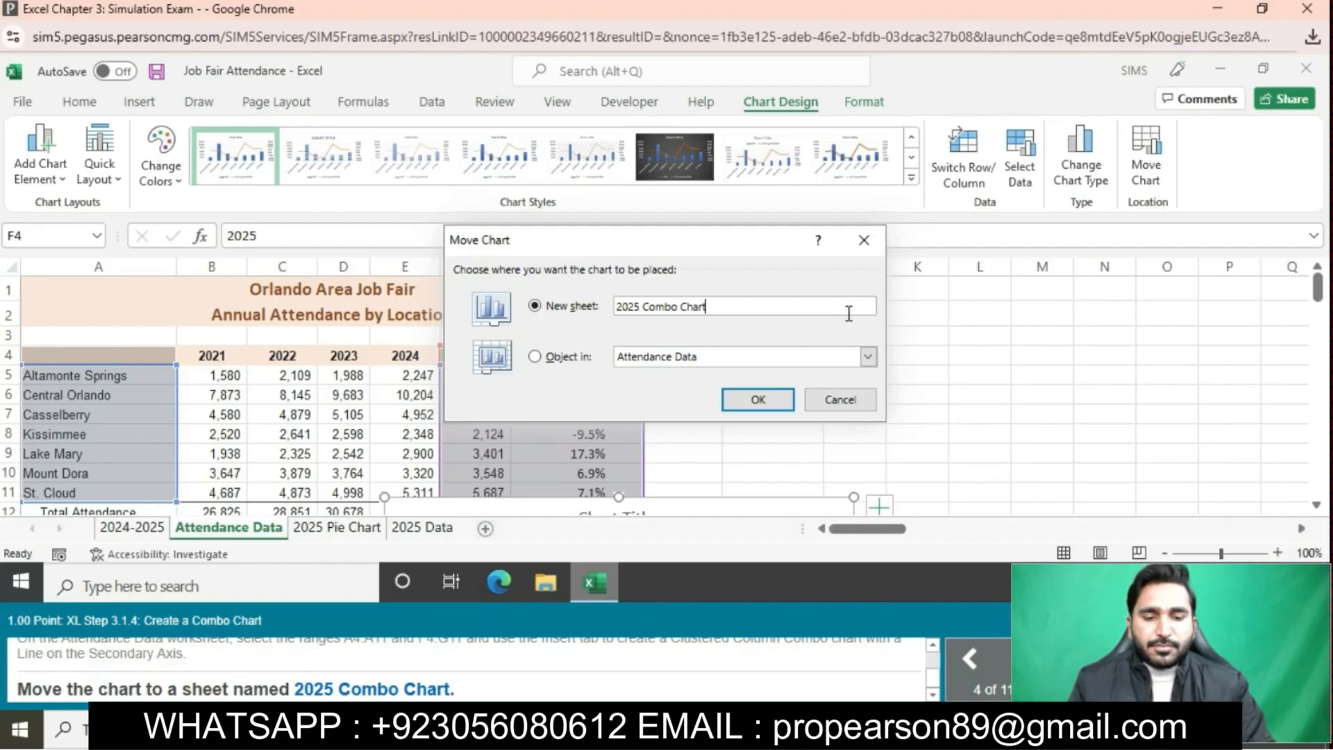
{"action": "left_click", "coordinate": [764, 400]}
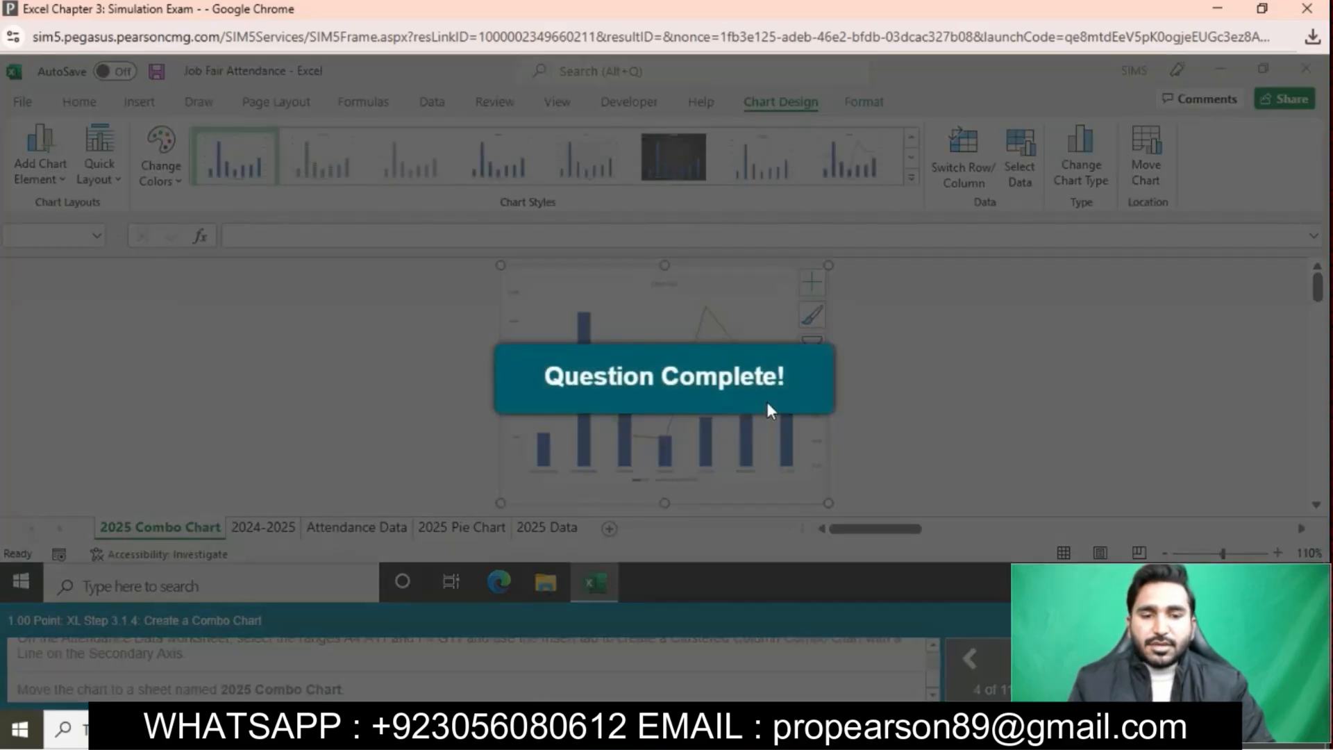